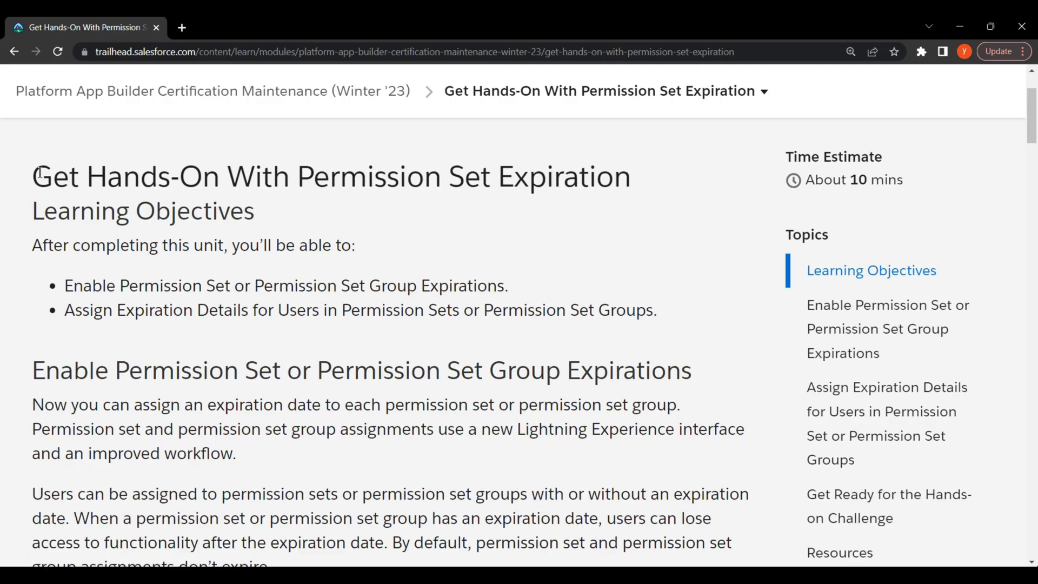
- Read the unit title, the Your Challenge heading and the challenge's opening sentence
left_click_drag(41, 174, 715, 187)
left_click(726, 185)
left_click_drag(1032, 98, 1033, 459)
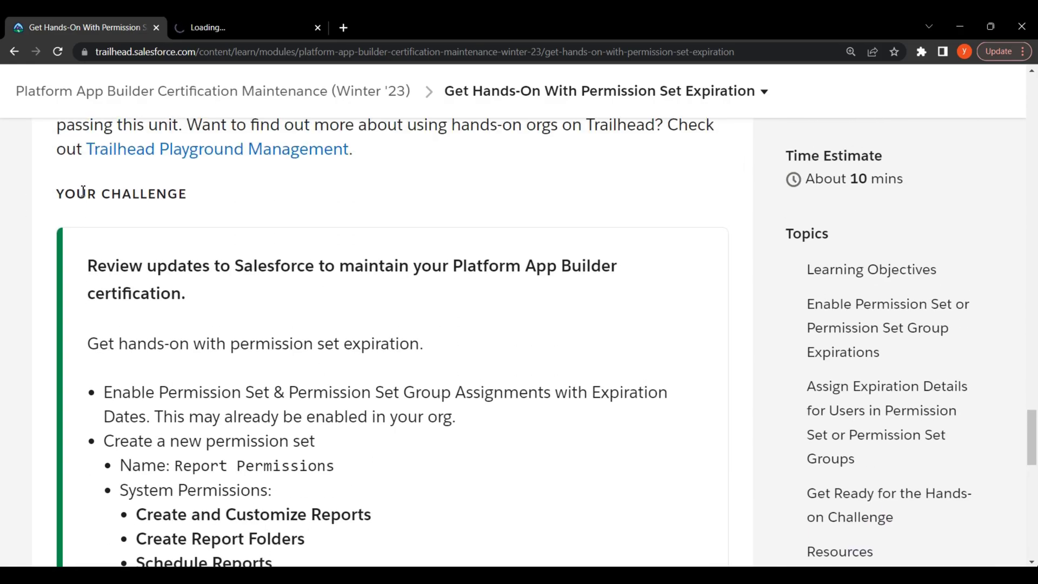
left_click_drag(54, 197, 194, 201)
left_click(225, 218)
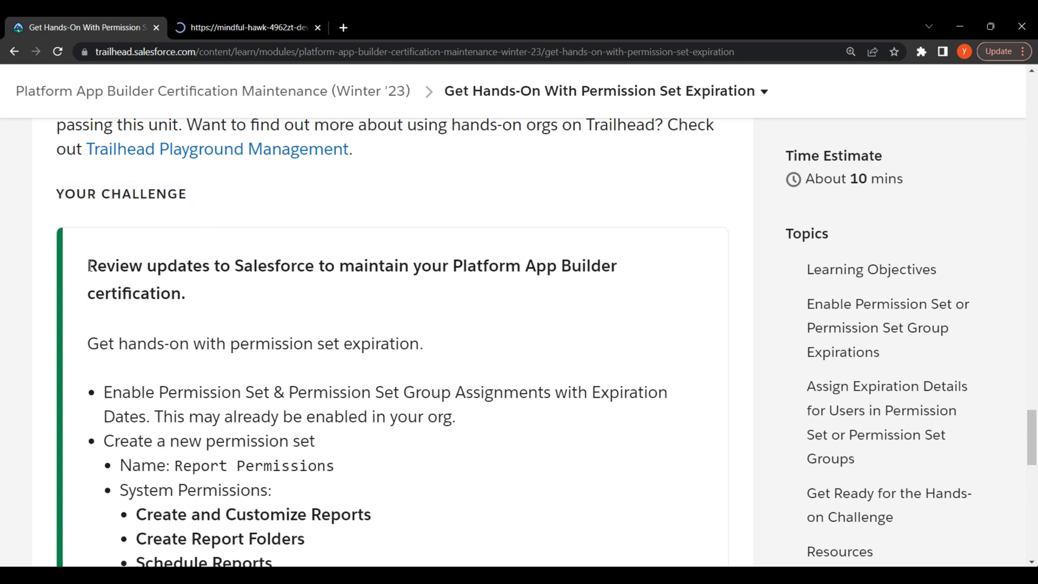
left_click_drag(90, 266, 619, 263)
left_click_drag(90, 293, 194, 301)
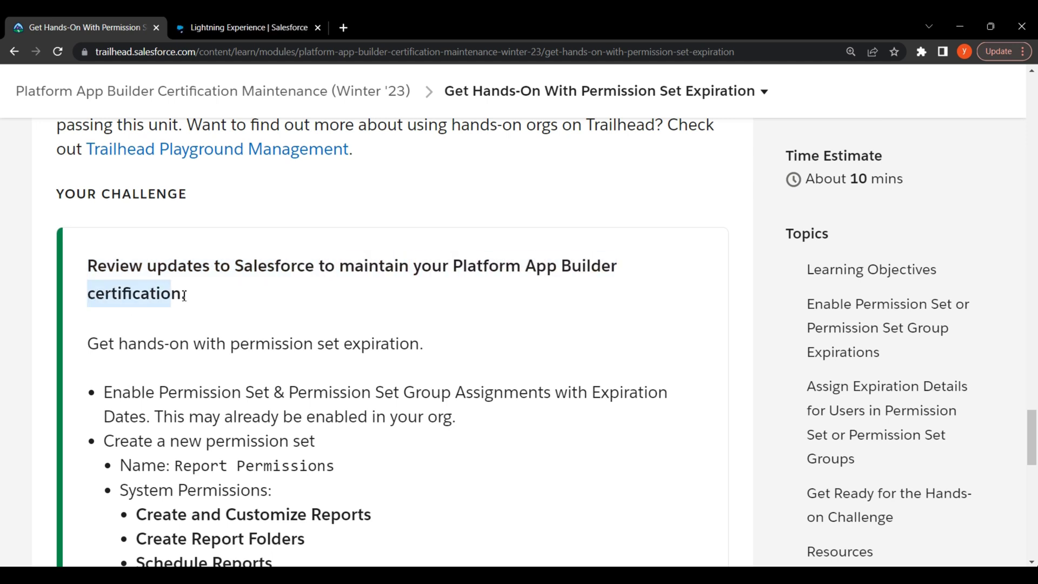
left_click(269, 308)
- Read the permission set expiration task, its first step and the note that expiration may already be enabled
scroll(377, 272, "down", 3)
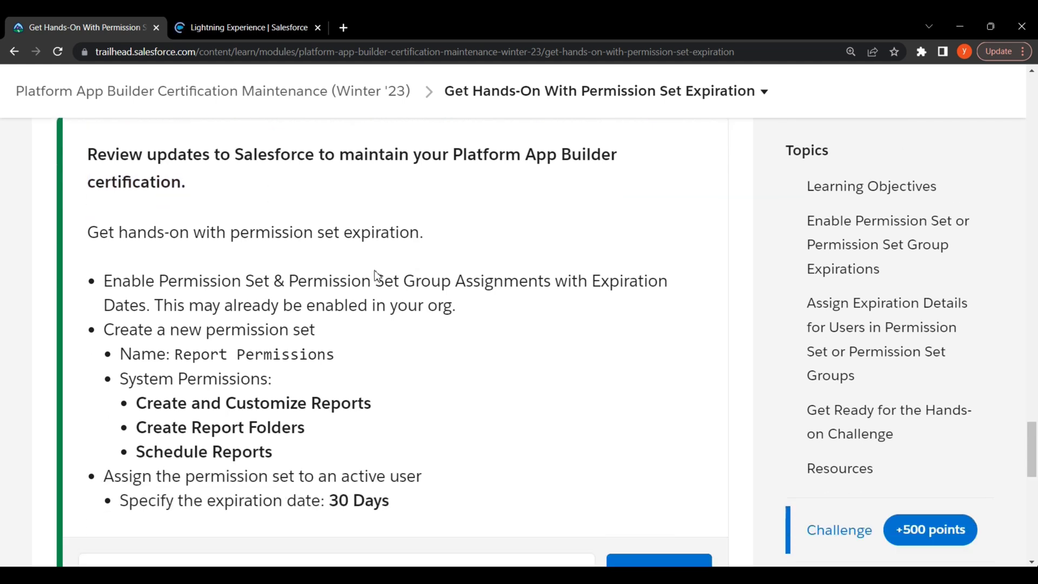
left_click_drag(86, 207, 411, 206)
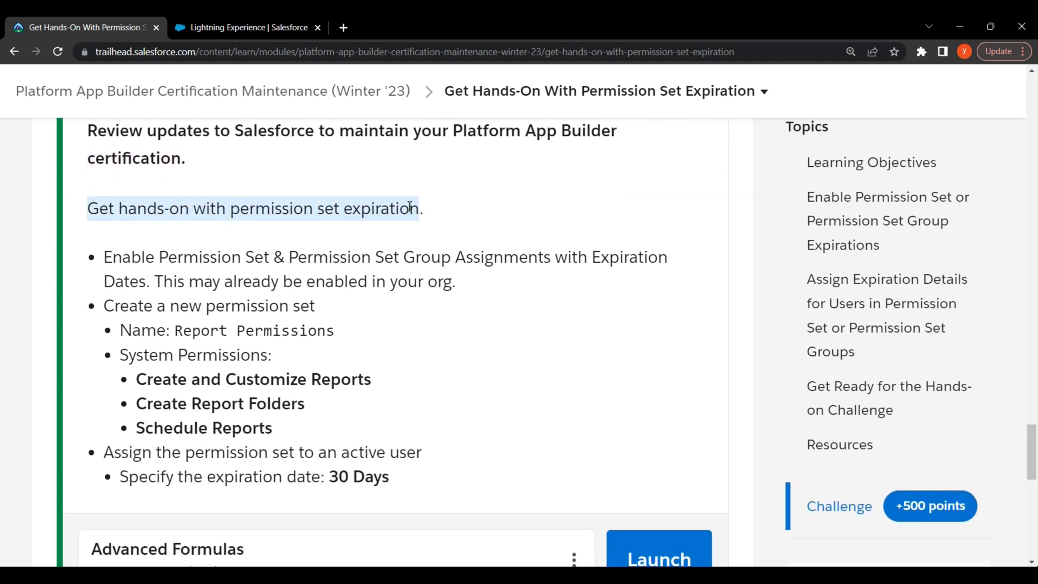
left_click(301, 240)
left_click_drag(108, 257, 670, 254)
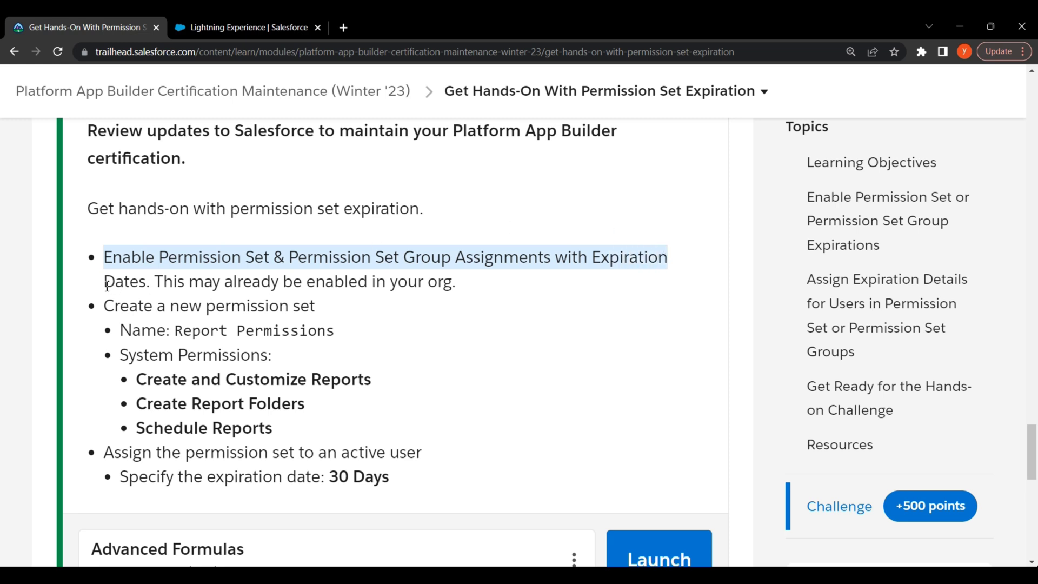
left_click_drag(105, 285, 458, 281)
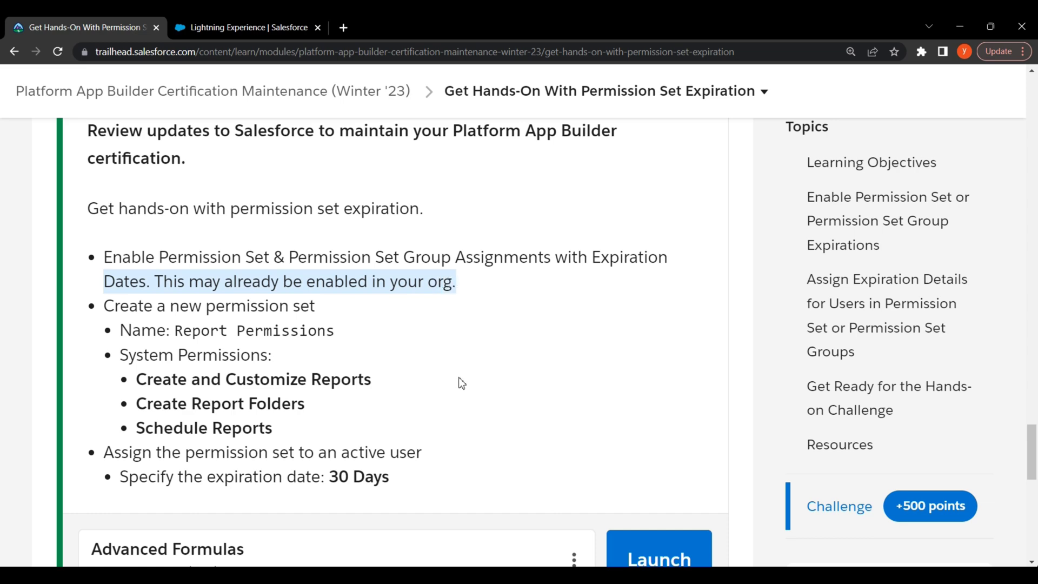
left_click(463, 383)
- In the Playground org's Setup, find and open User Management Settings with a Quick Find search for 'user man'
left_click(243, 27)
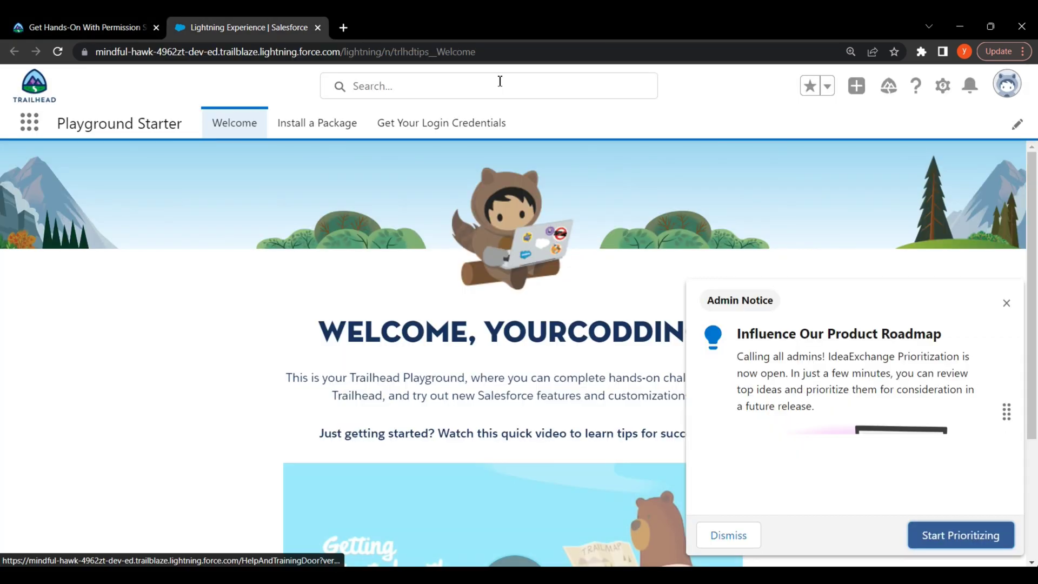
left_click(942, 87)
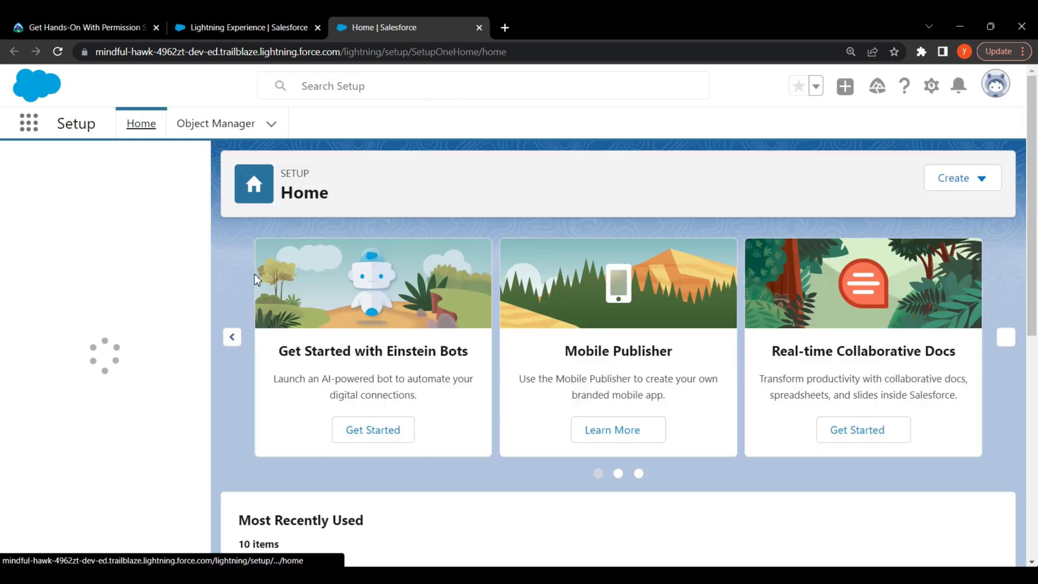
left_click(82, 171)
type("us")
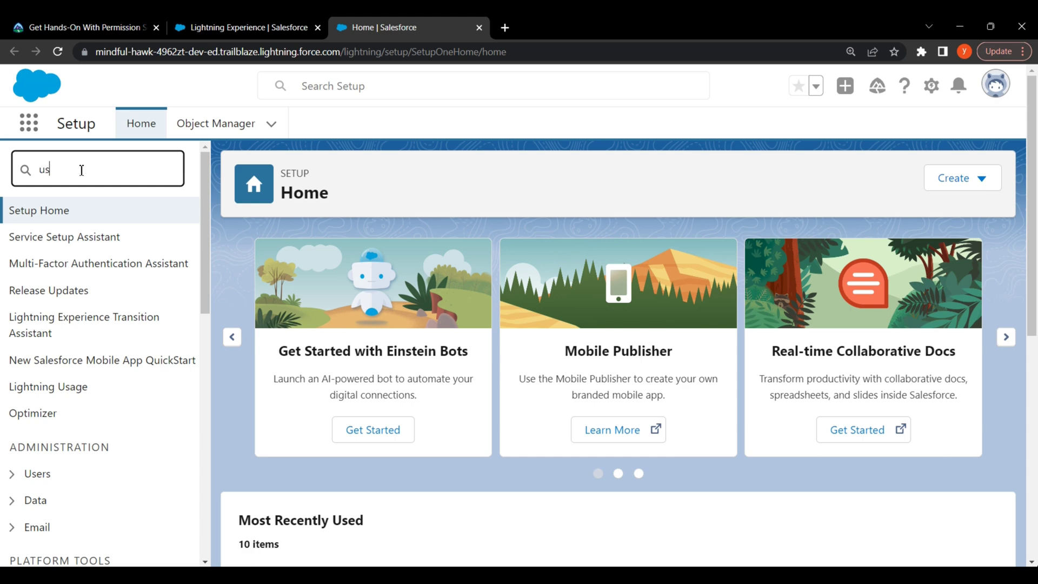
type("er ")
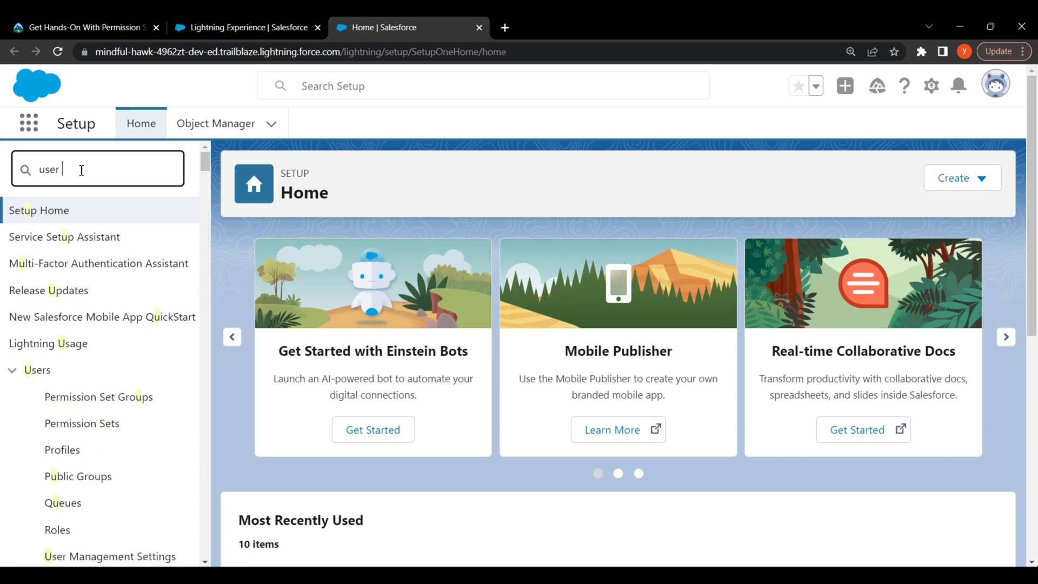
type("man")
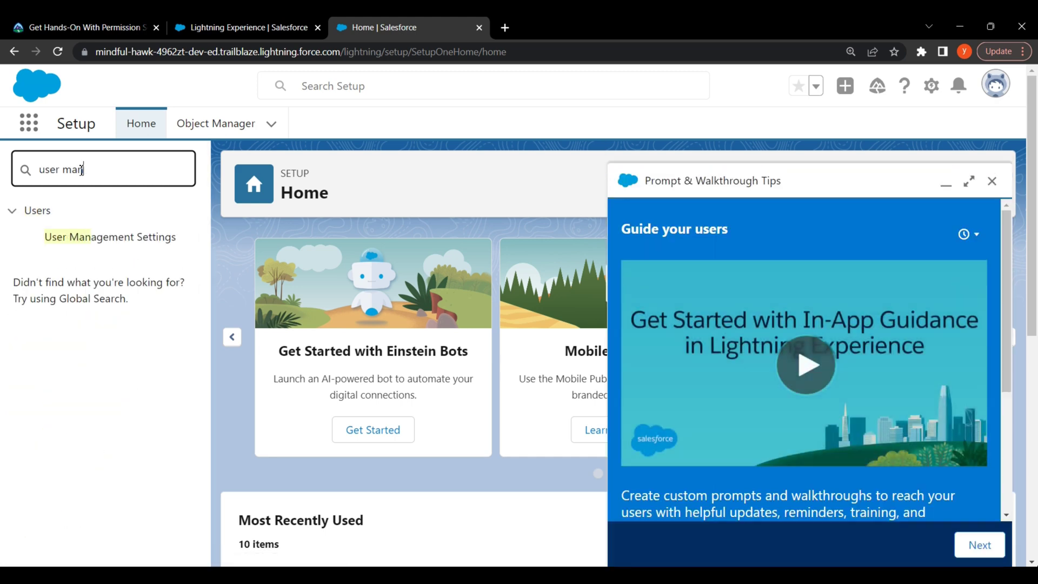
left_click(992, 181)
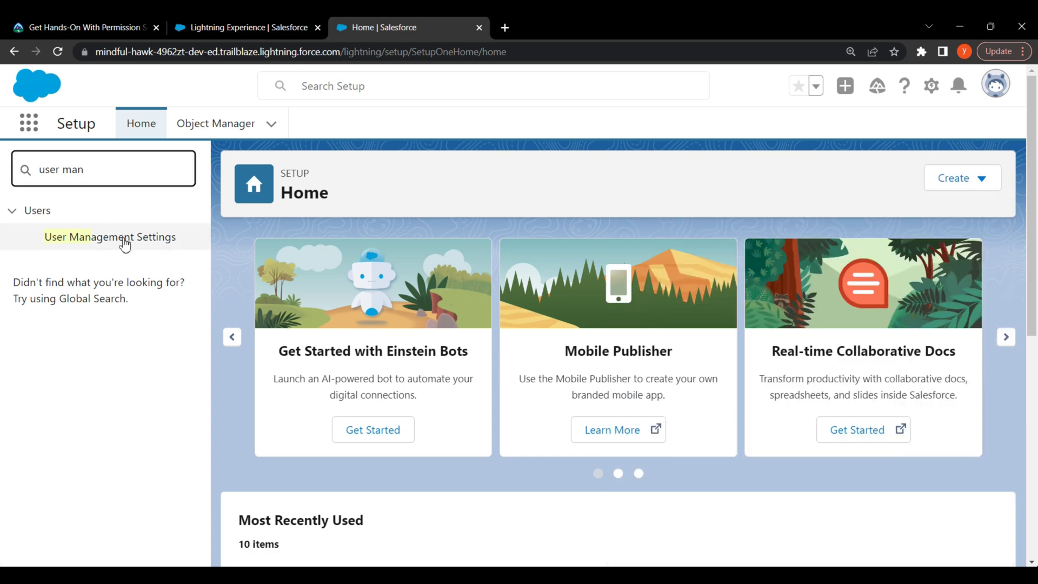
left_click(125, 243)
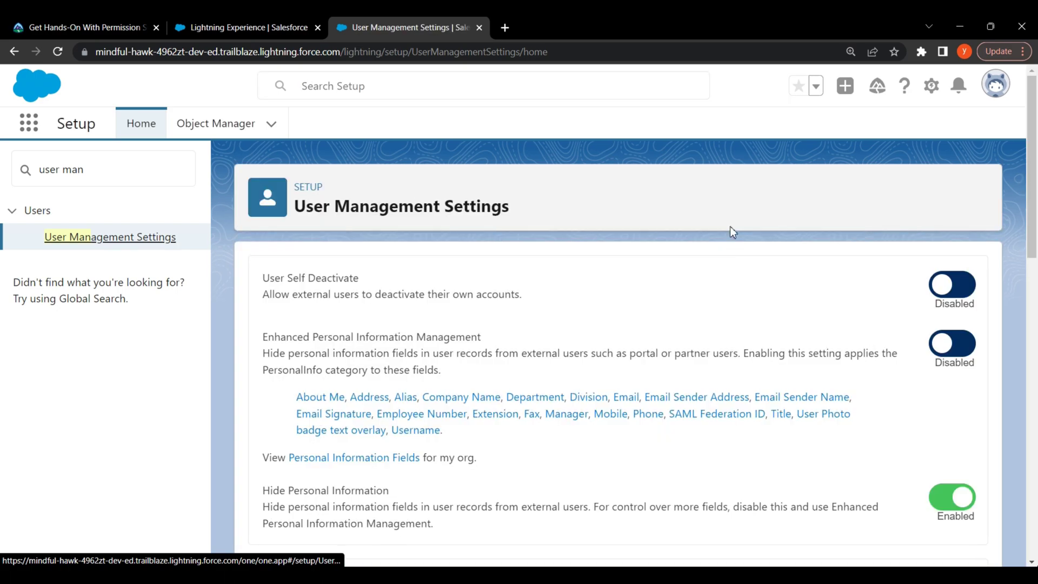
- Check that Permission Set Assignments with Expiration Dates is shown as Enabled
scroll(707, 309, "down", 6)
scroll(707, 309, "down", 7)
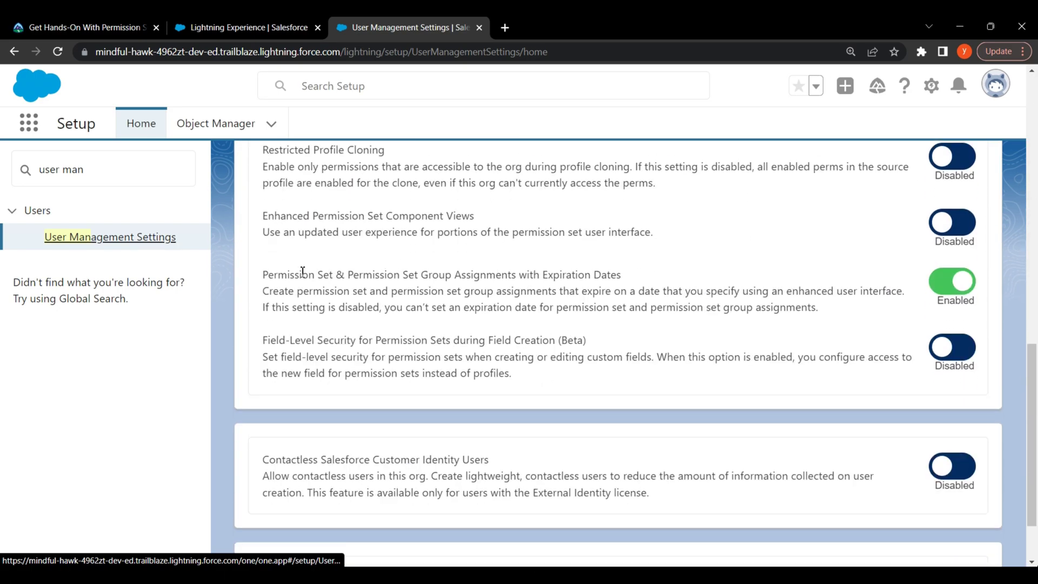
left_click_drag(263, 278, 626, 279)
left_click_drag(275, 296, 906, 291)
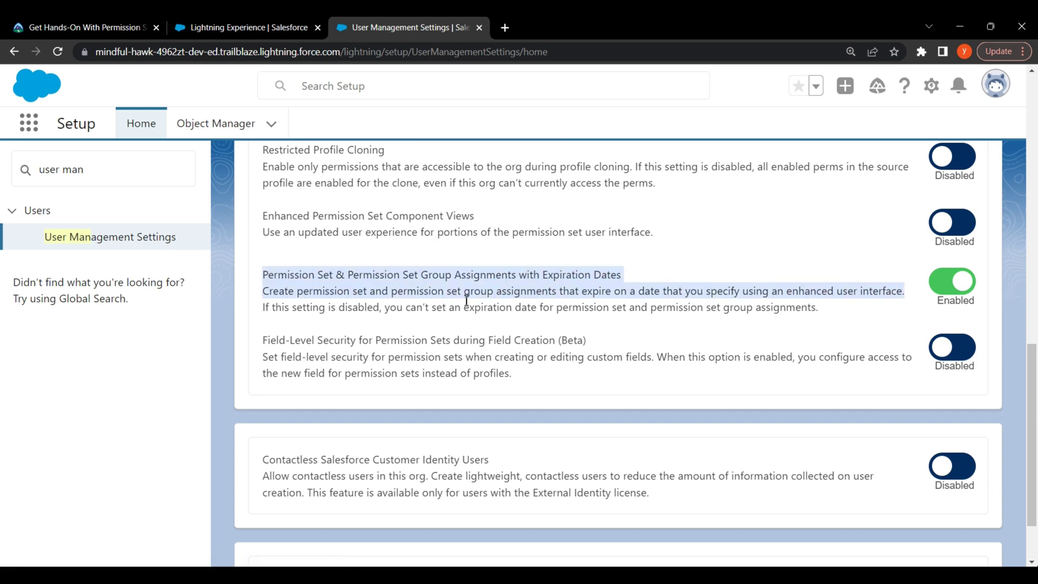
left_click_drag(263, 313, 818, 306)
left_click(858, 318)
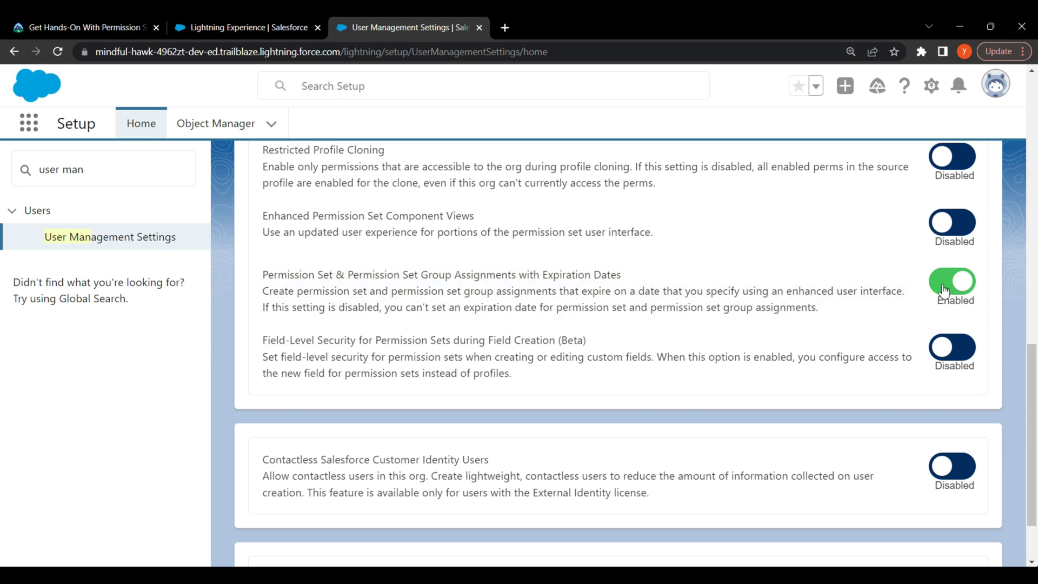
- Search Google for 'text blaze extension' in a new Chrome window
key("ctrl+n")
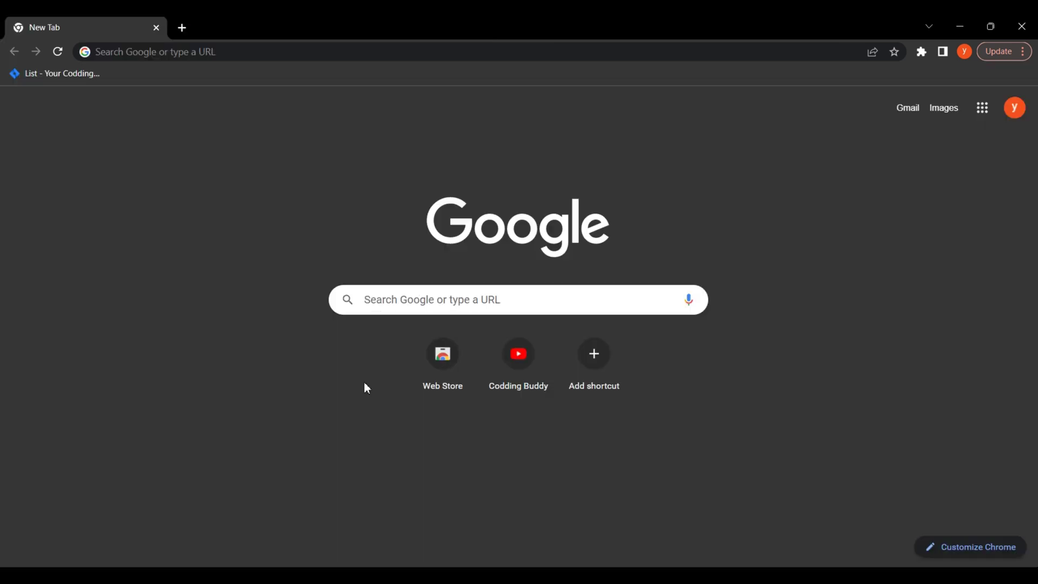
left_click(142, 54)
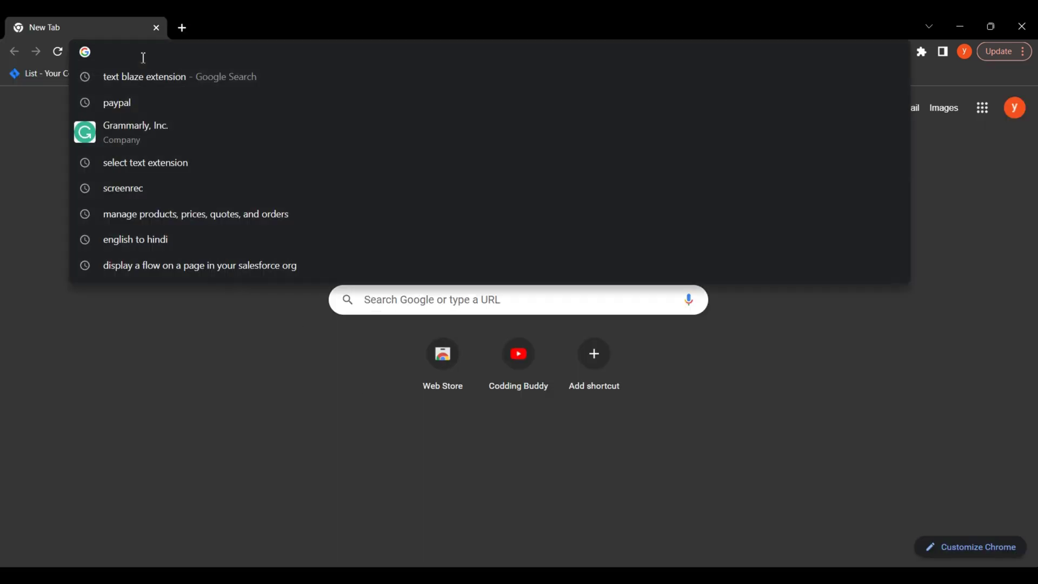
type("text")
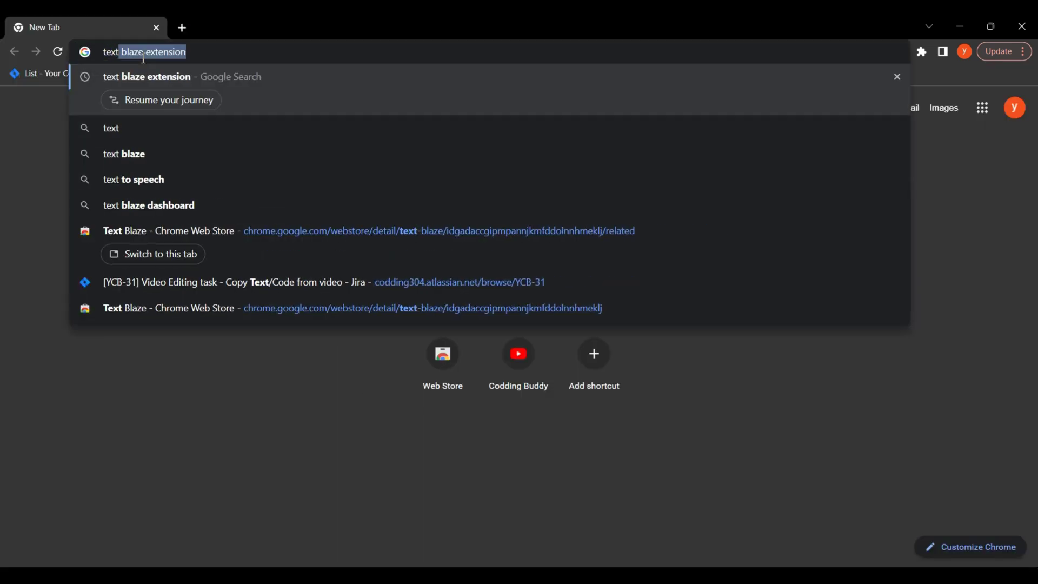
key("Right")
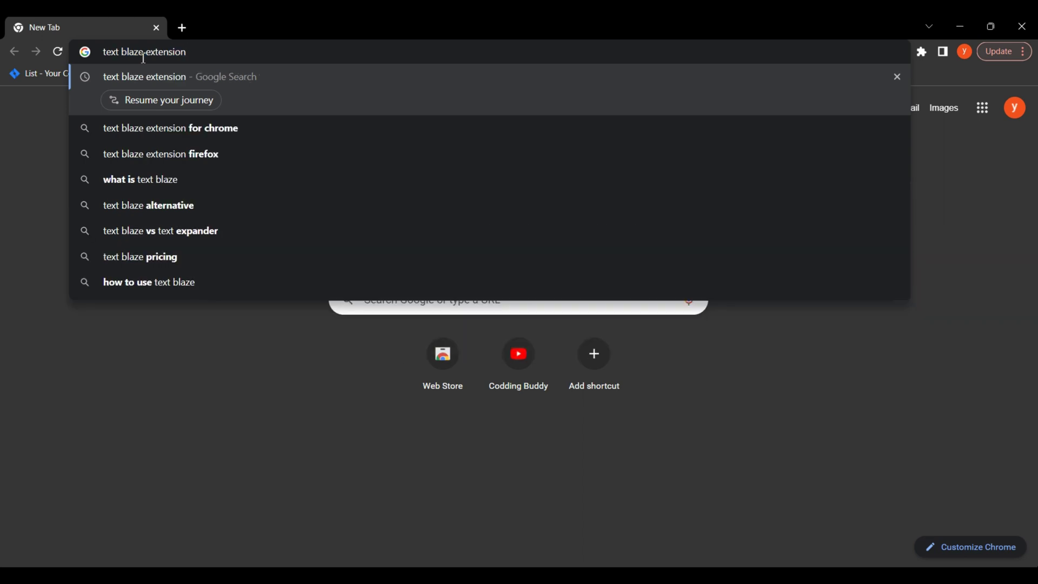
key("Return")
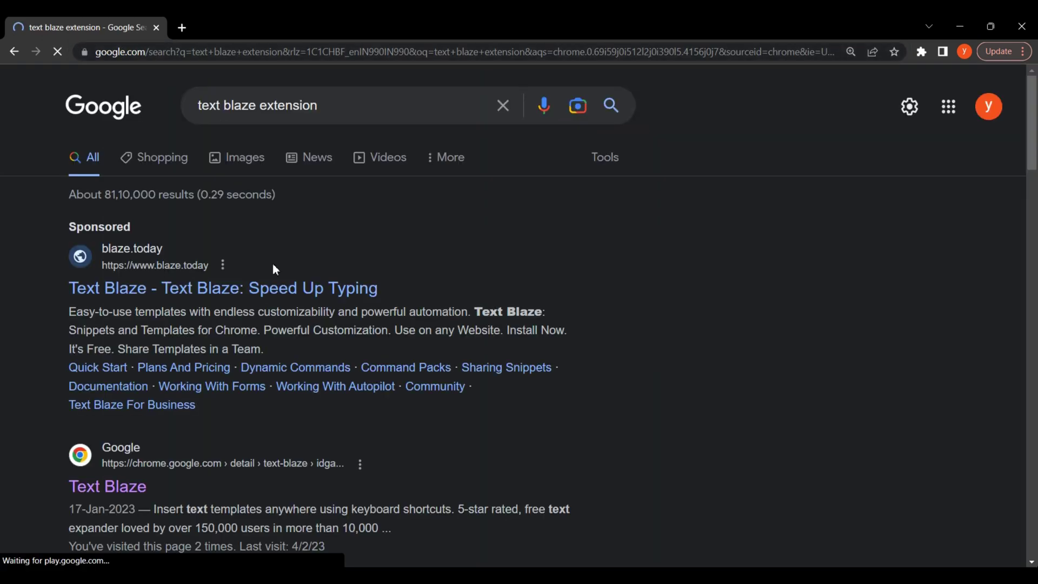
- Install Text Blaze from its Chrome Web Store page, confirming Add extension
left_click(121, 471)
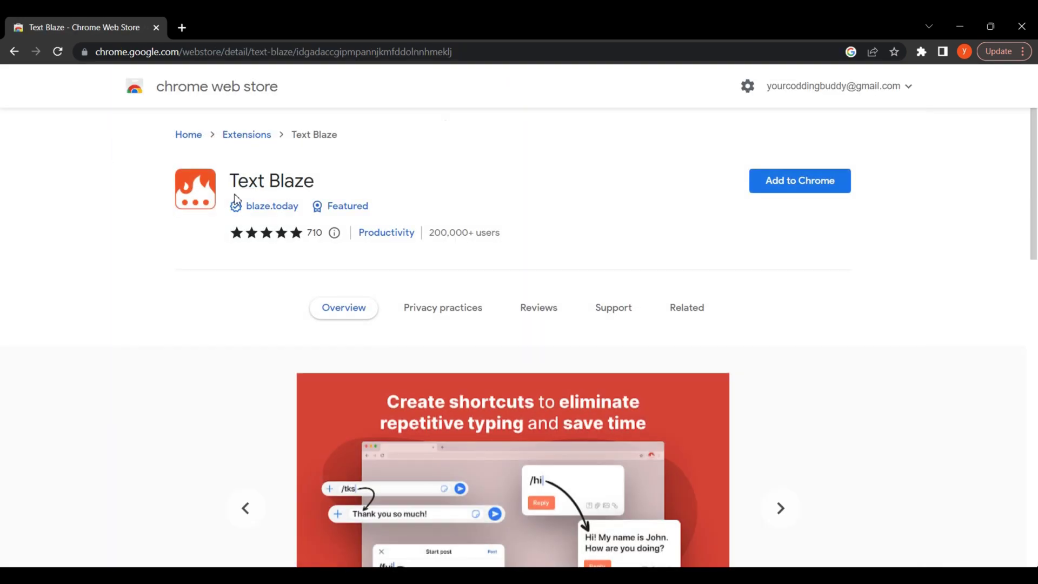
left_click(806, 183)
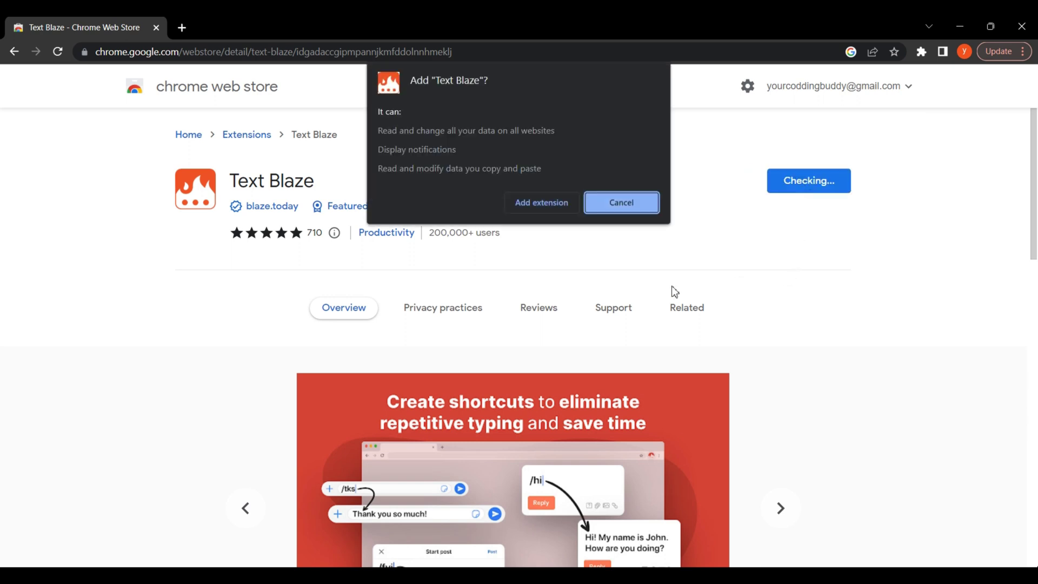
left_click(539, 205)
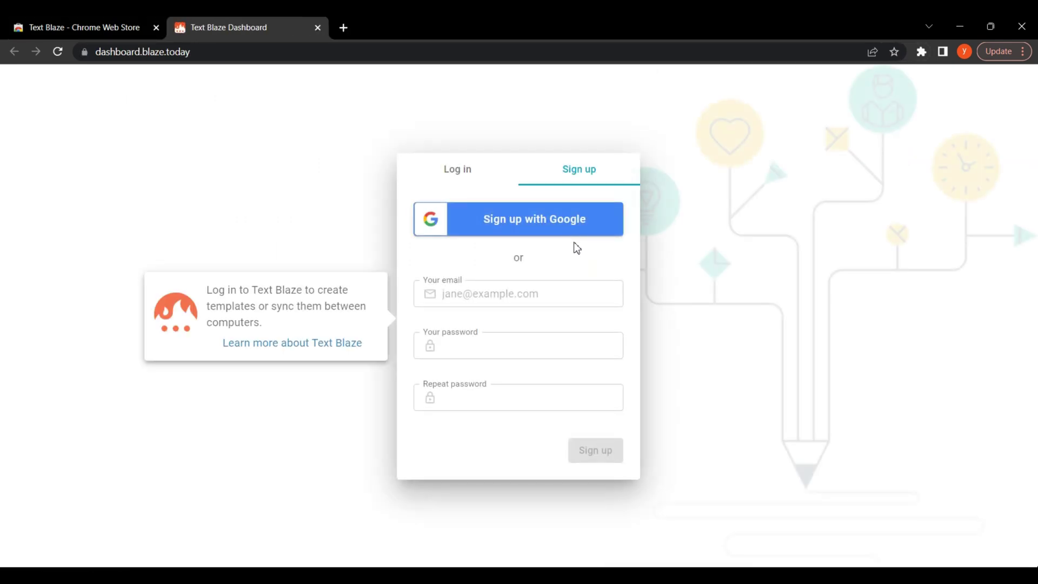
- Sign up for Text Blaze with a Google account and skip the introductory tour
left_click(531, 230)
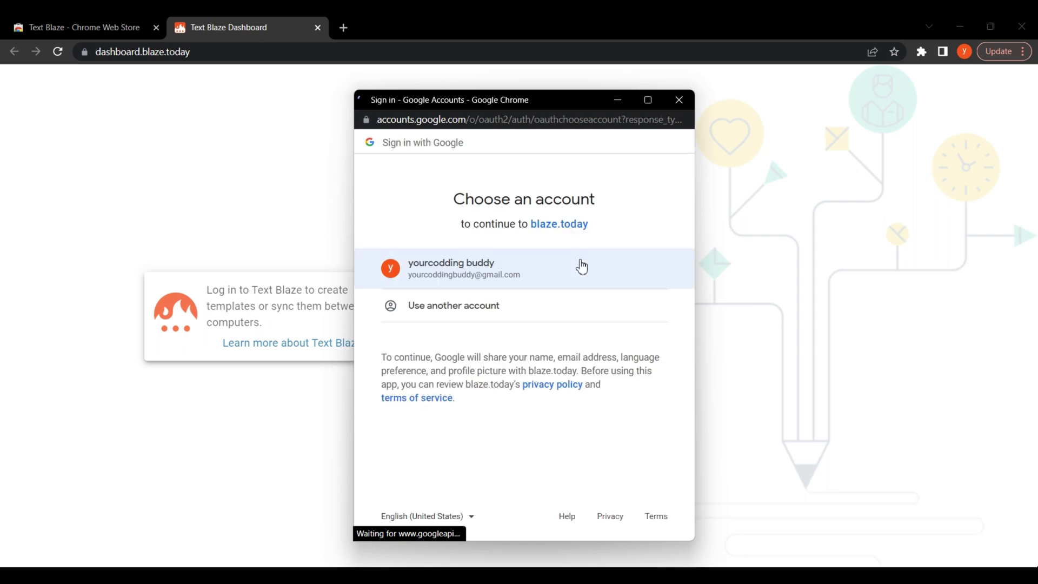
left_click(462, 274)
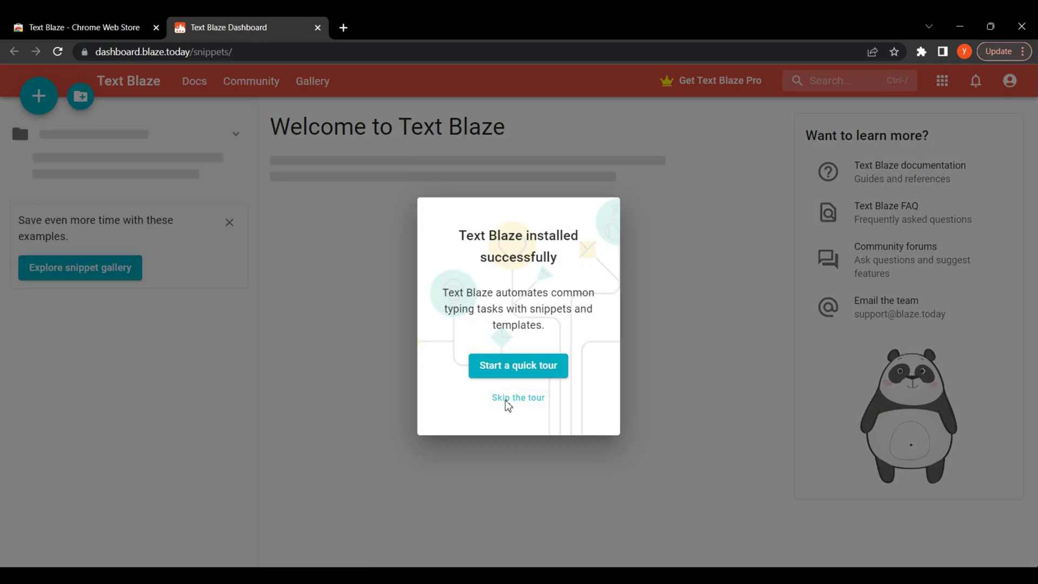
left_click(507, 401)
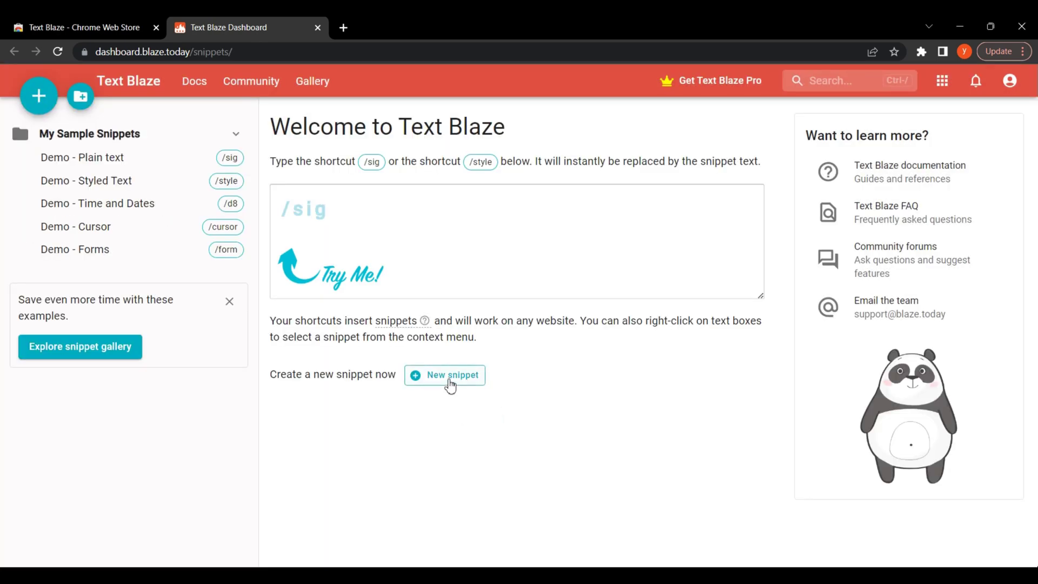
- Create a new Text Blaze snippet with the shortcut /leavemail
left_click(450, 382)
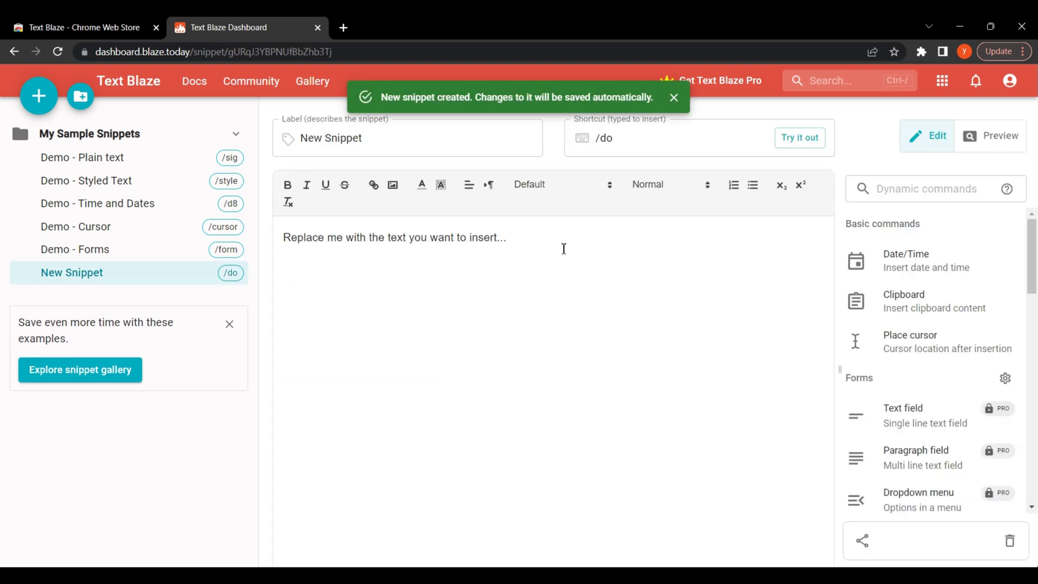
left_click(622, 144)
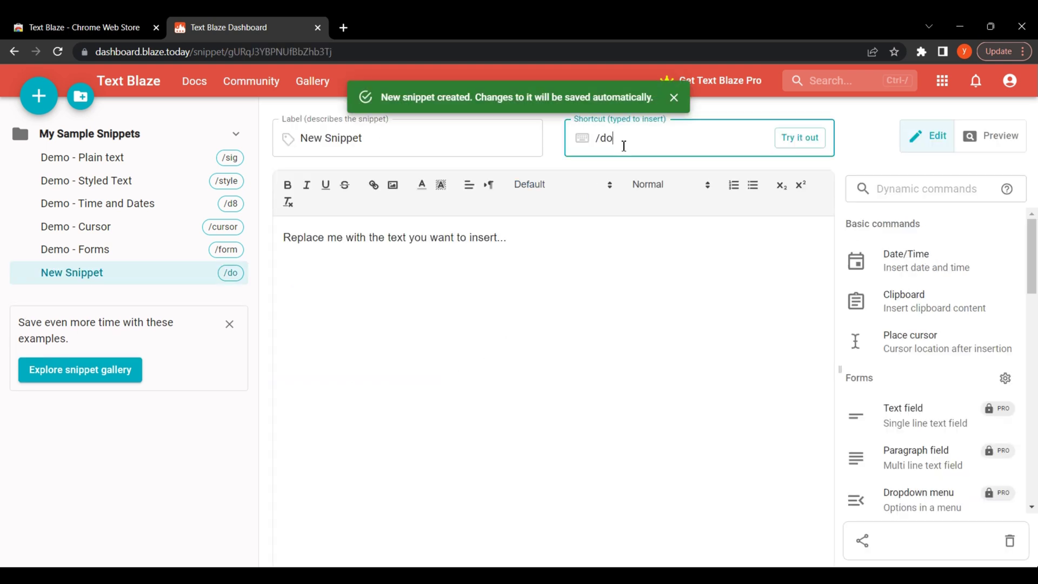
key("BackSpace")
type("leave")
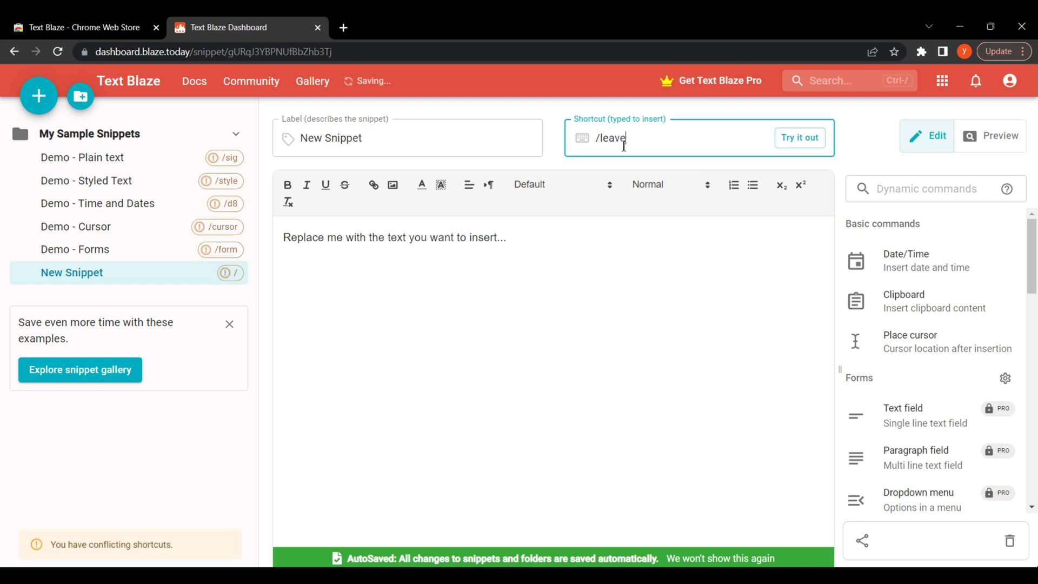
type("mail")
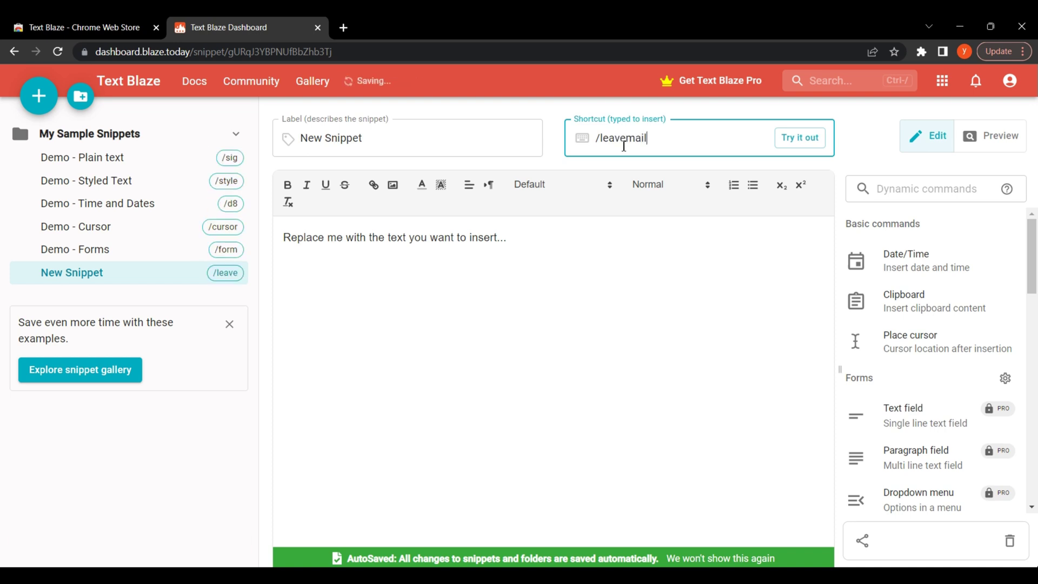
- Replace the snippet body with 'Hi, I will be on leave today. Thanks,' and a sign-off
left_click(593, 247)
key("ctrl+a")
key("BackSpace")
type("H")
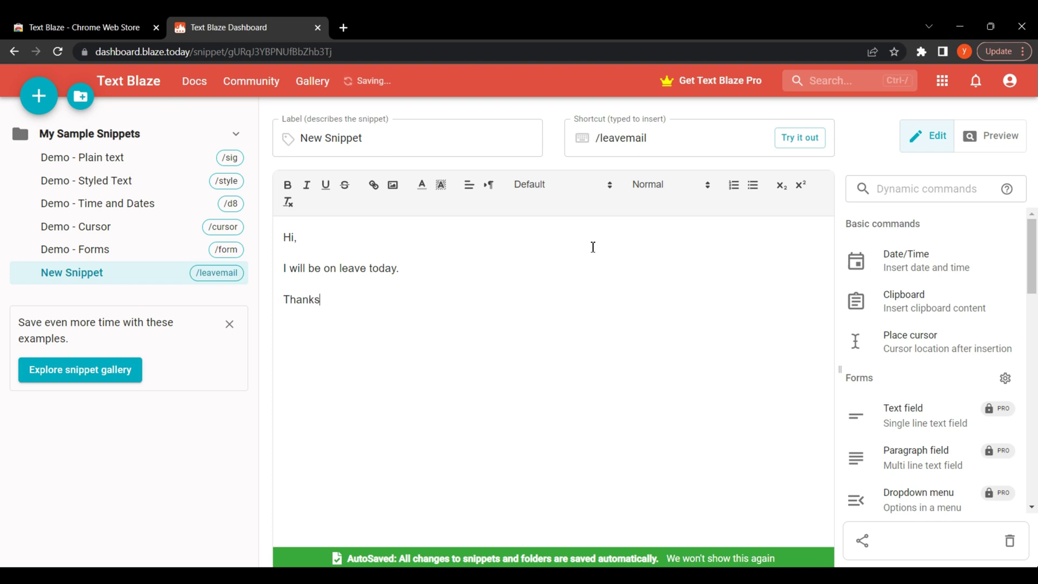
type(",")
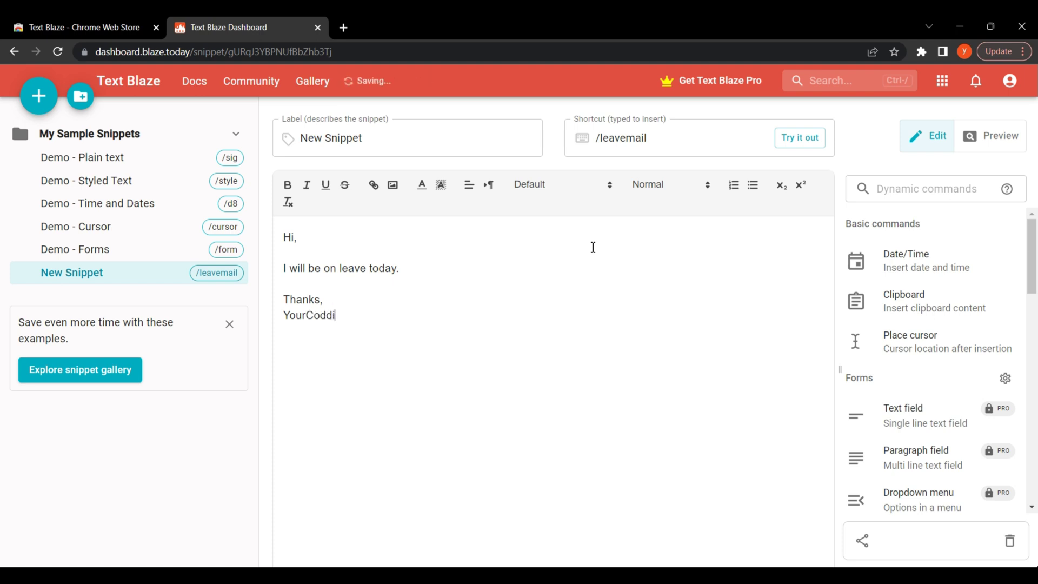
type("Buddy")
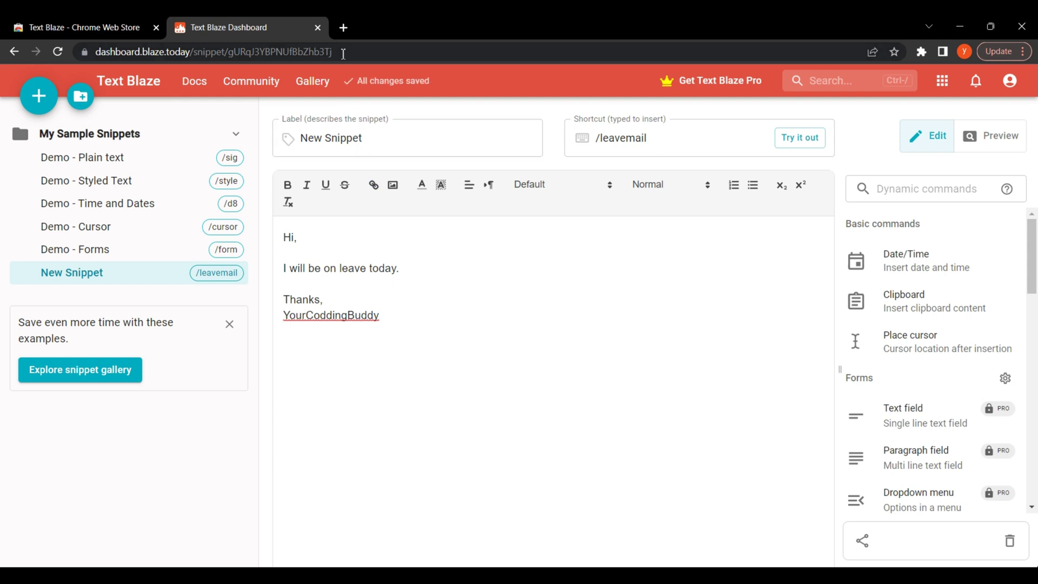
left_click(344, 27)
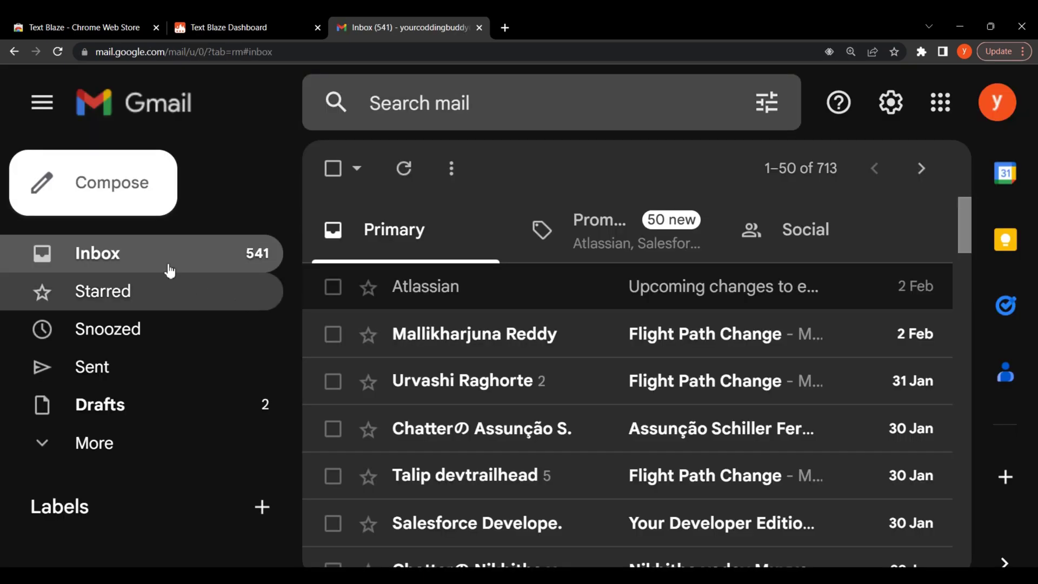
- Compose a new Gmail message and type /leavemail in the body to expand the leave message
left_click(97, 182)
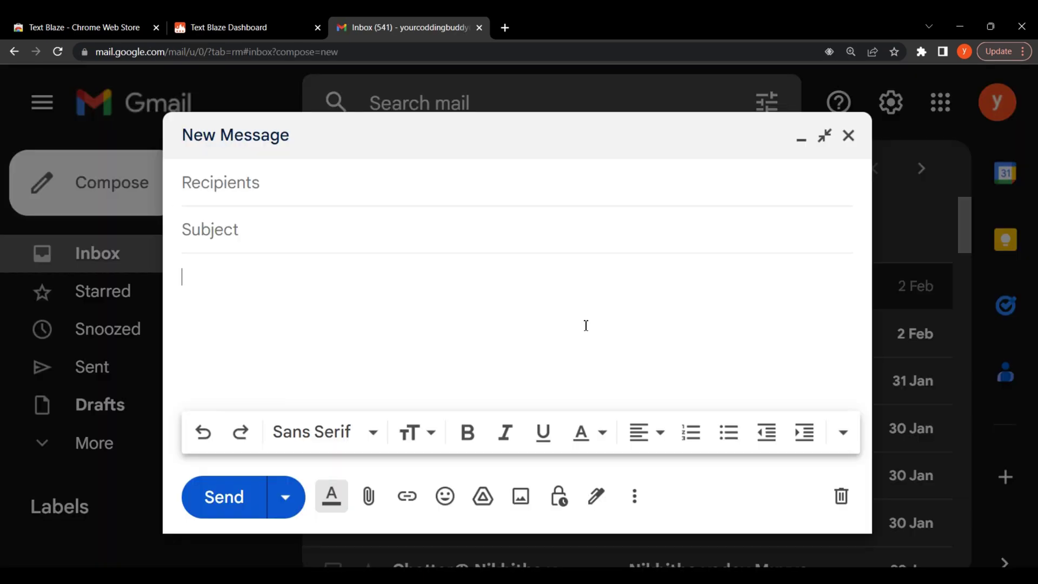
type("/leavemail")
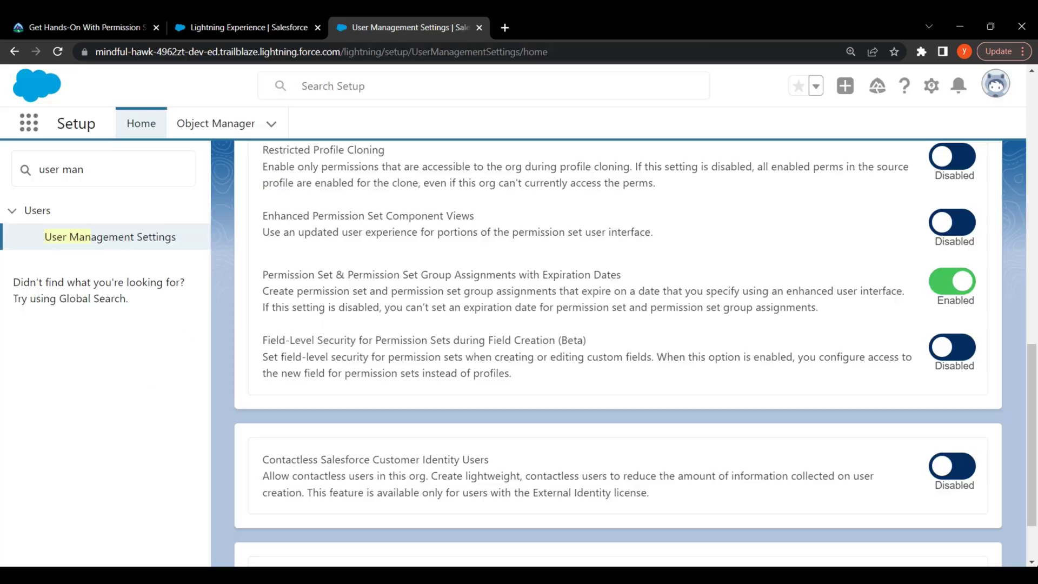
- Copy the words 'permission set' from the challenge's create-permission-set instruction
key("ctrl+1")
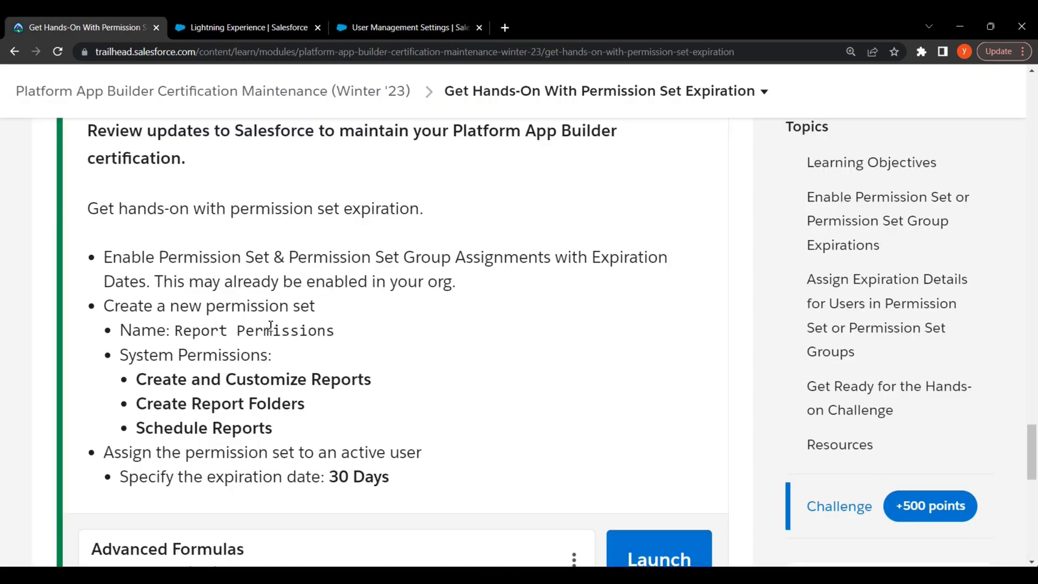
left_click_drag(104, 310, 293, 306)
left_click(326, 307)
left_click_drag(206, 309, 317, 310)
right_click(304, 312)
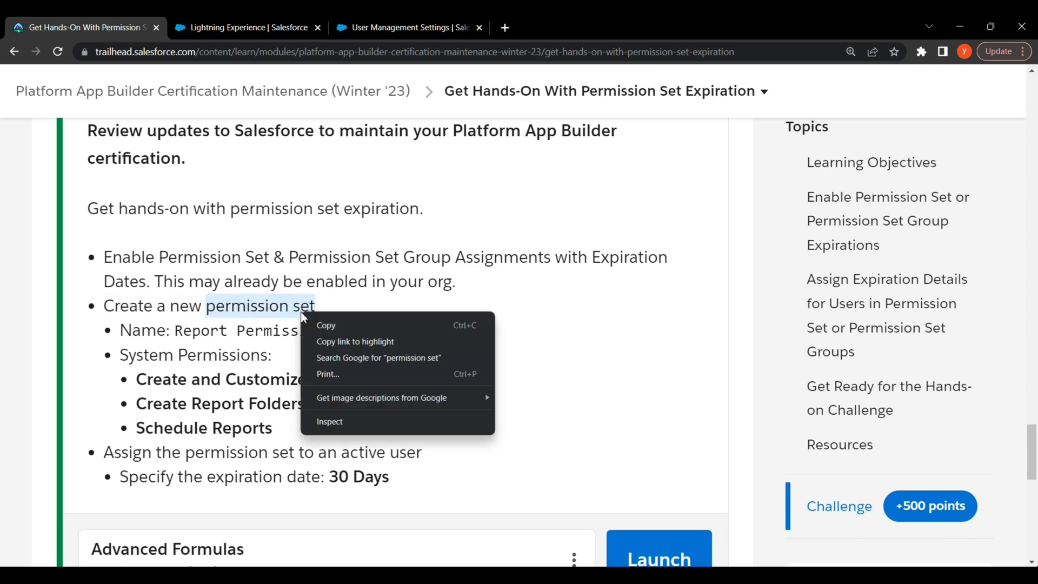
left_click(335, 325)
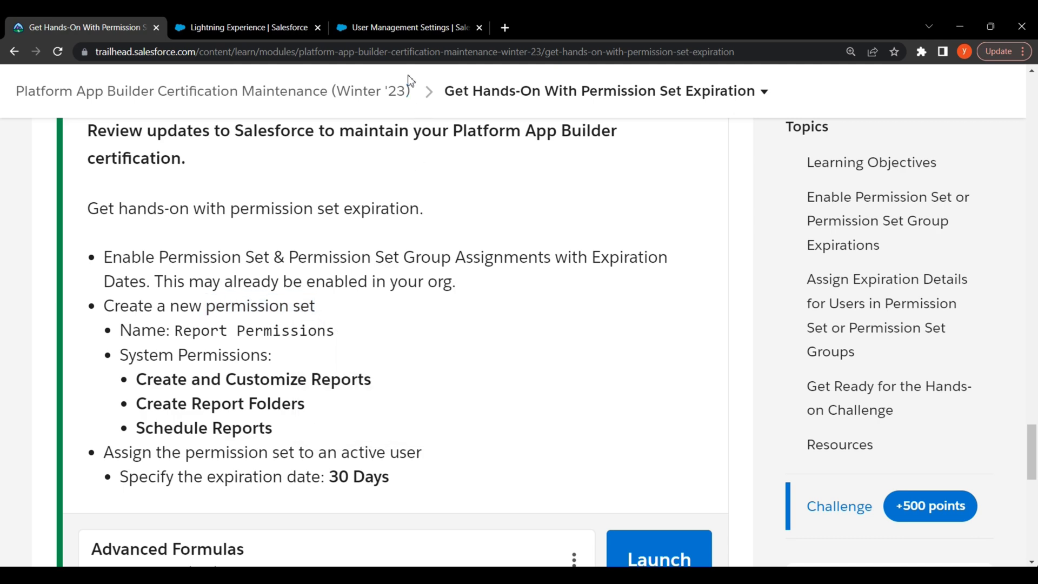
left_click(383, 25)
- Paste 'permission set' into Quick Find, open Permission Sets and start a new one
left_click(161, 186)
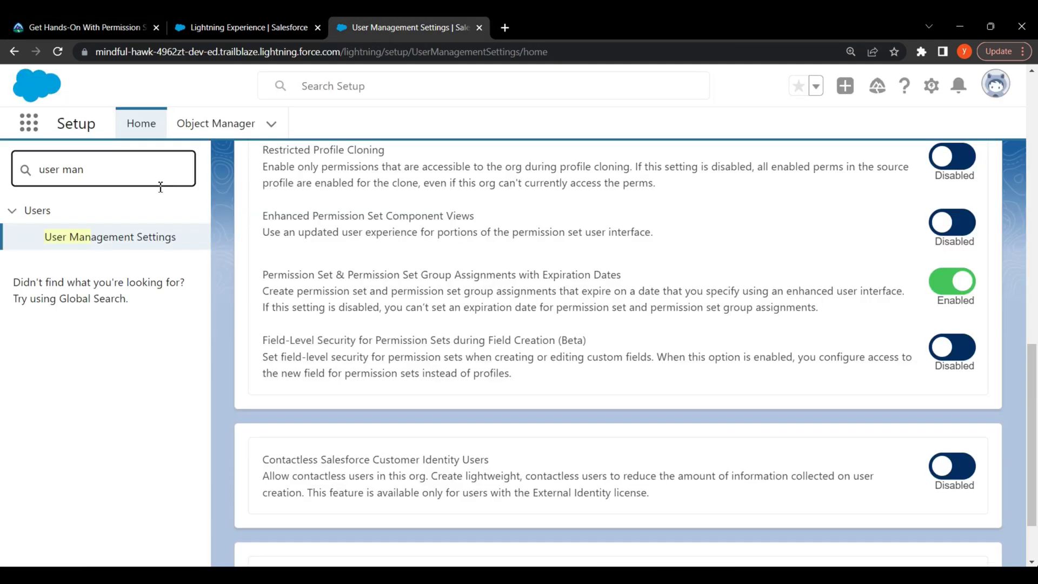
key("ctrl+a")
key("ctrl+v")
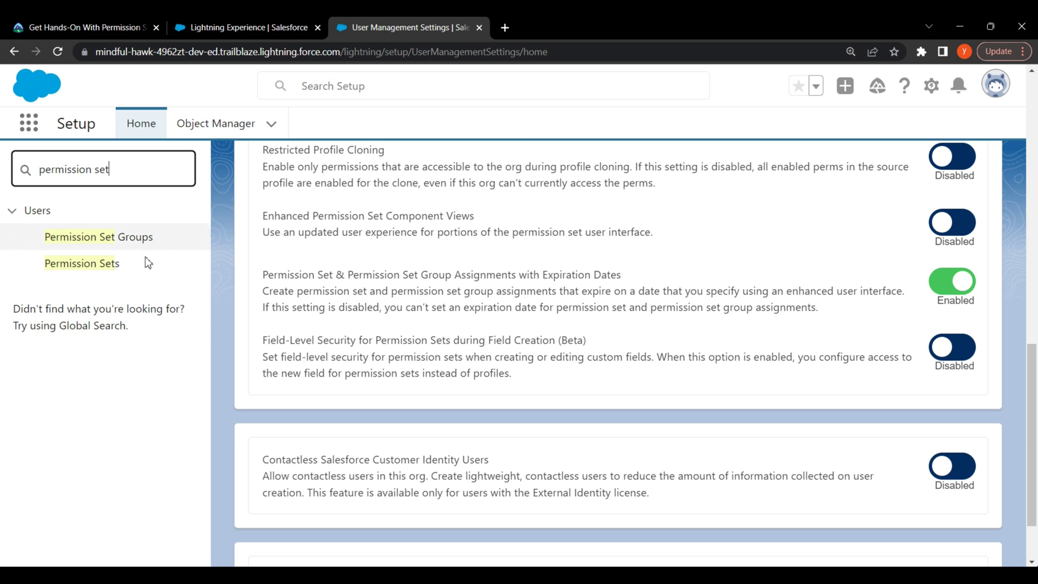
left_click(97, 265)
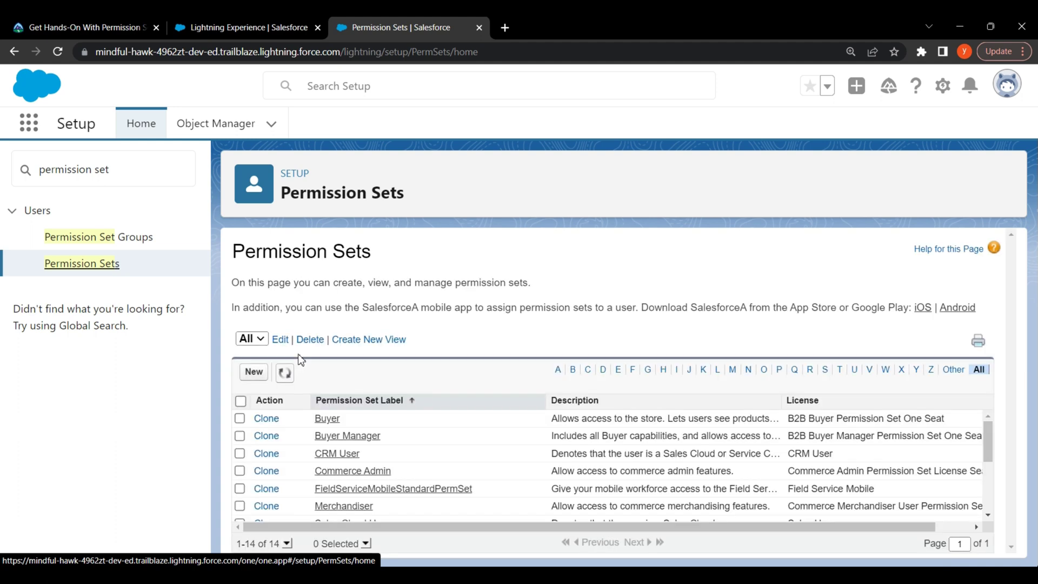
left_click(253, 372)
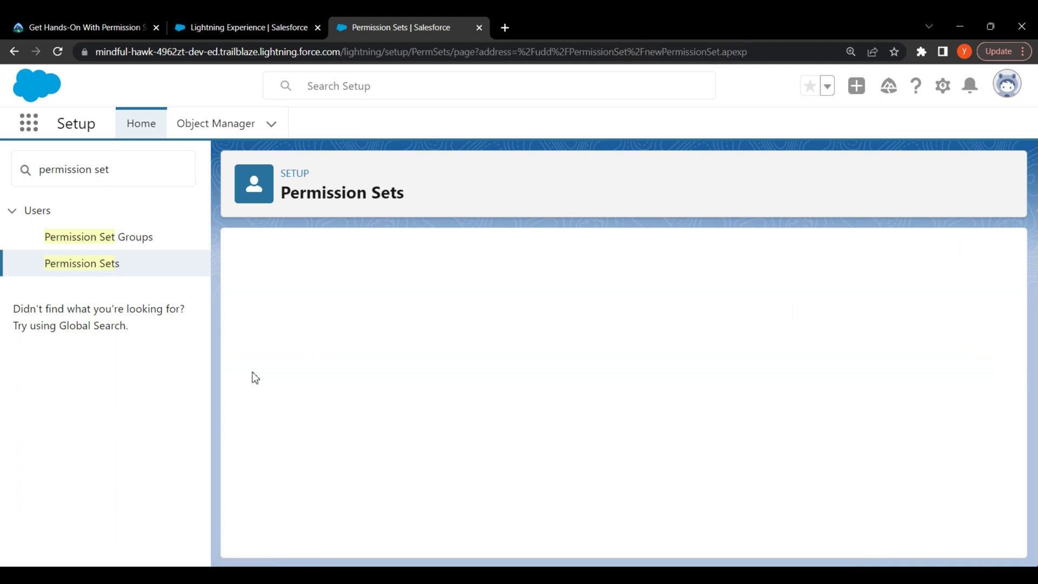
- Copy the name 'Report Permissions' from the Trailhead challenge instructions
left_click(83, 28)
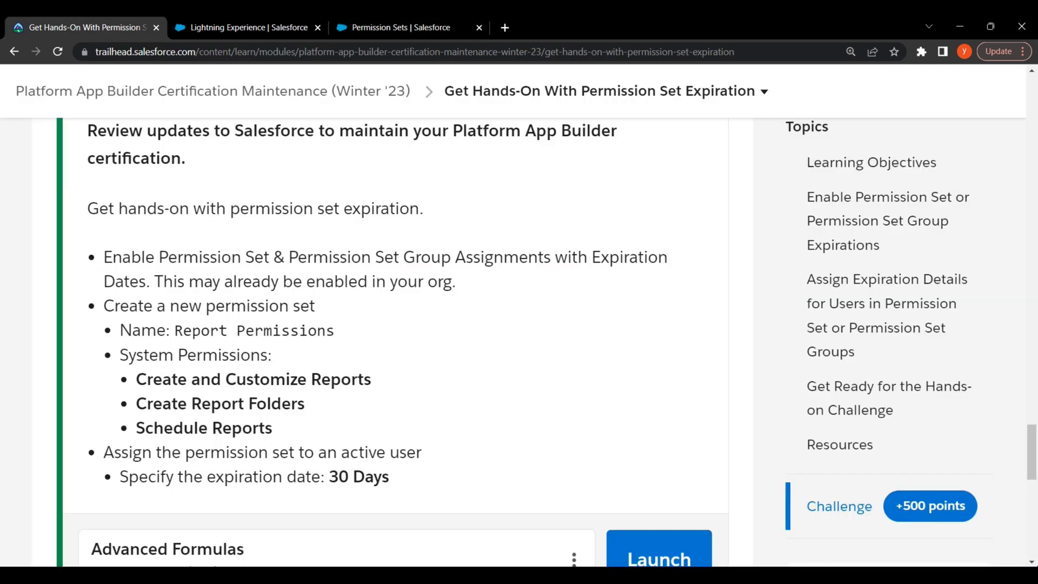
left_click_drag(123, 328, 335, 330)
right_click(321, 332)
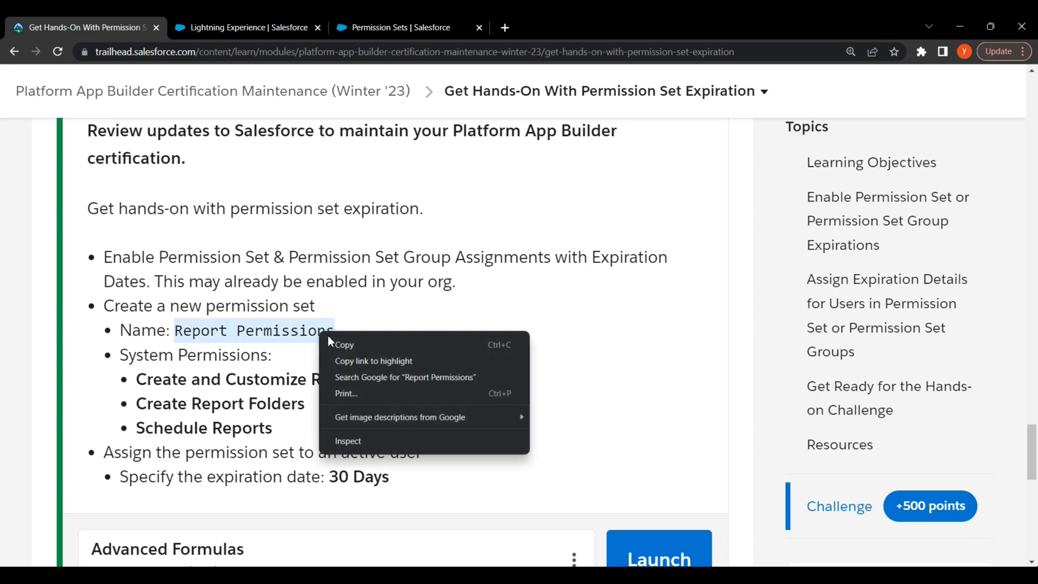
left_click(340, 341)
left_click(403, 326)
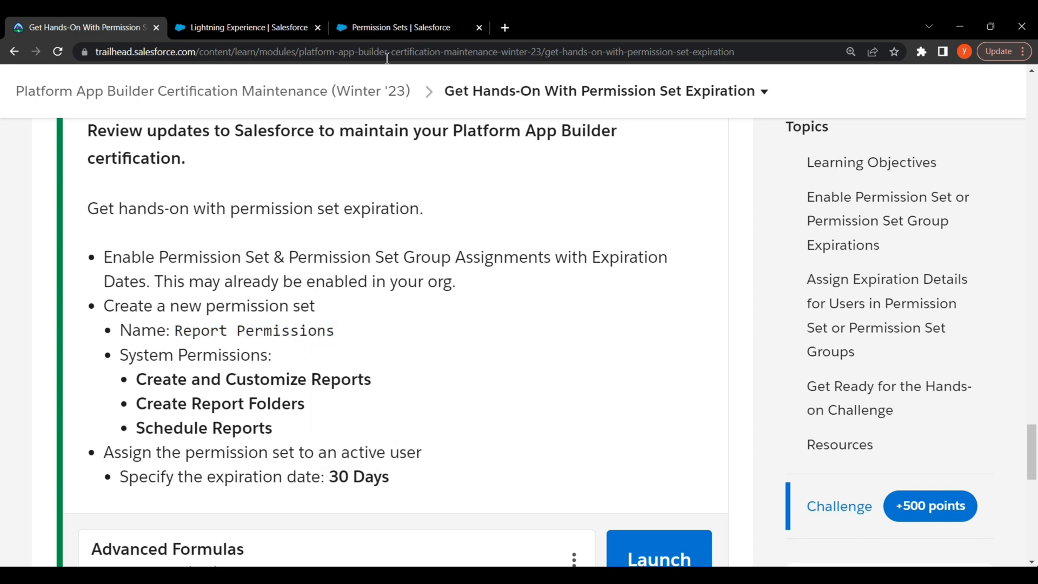
left_click(381, 26)
- Paste Report Permissions as the Label, let the API name fill as Report_Permissions, and save
left_click(355, 384)
left_click(394, 379)
right_click(395, 378)
left_click(425, 246)
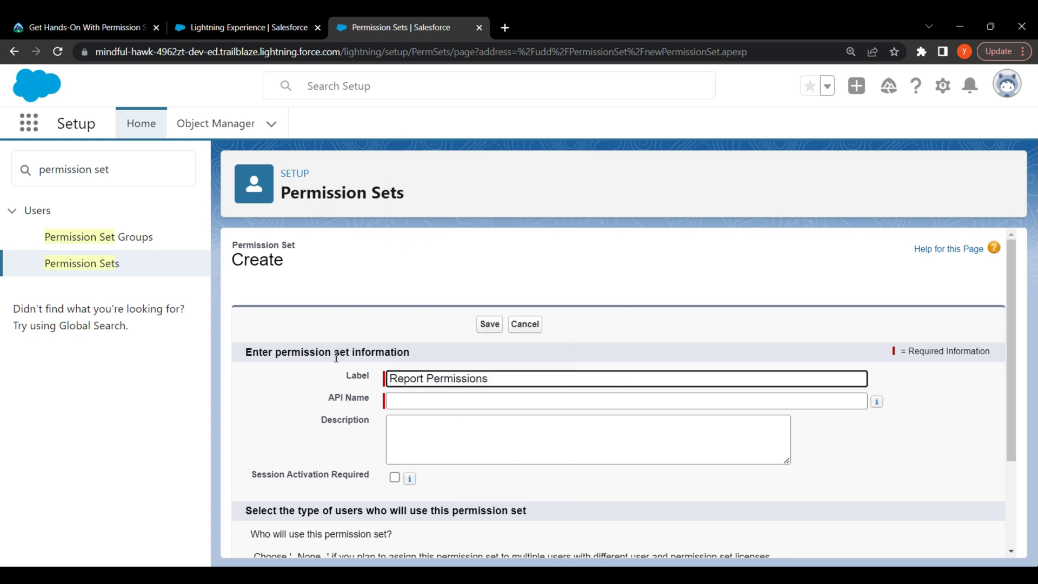
left_click(348, 382)
left_click_drag(328, 396, 500, 401)
left_click(265, 402)
scroll(421, 311, "down", 3)
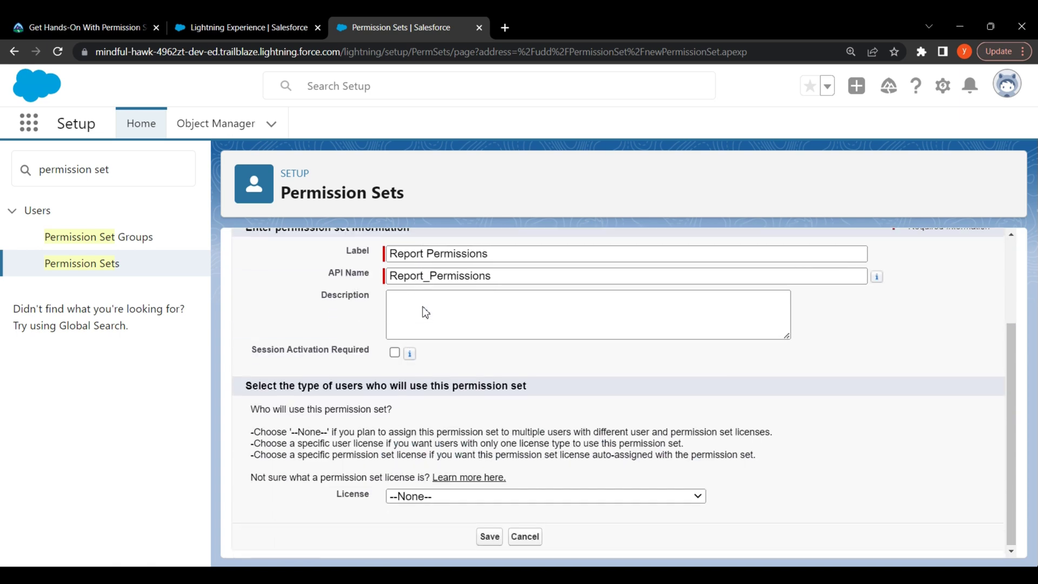
left_click(489, 535)
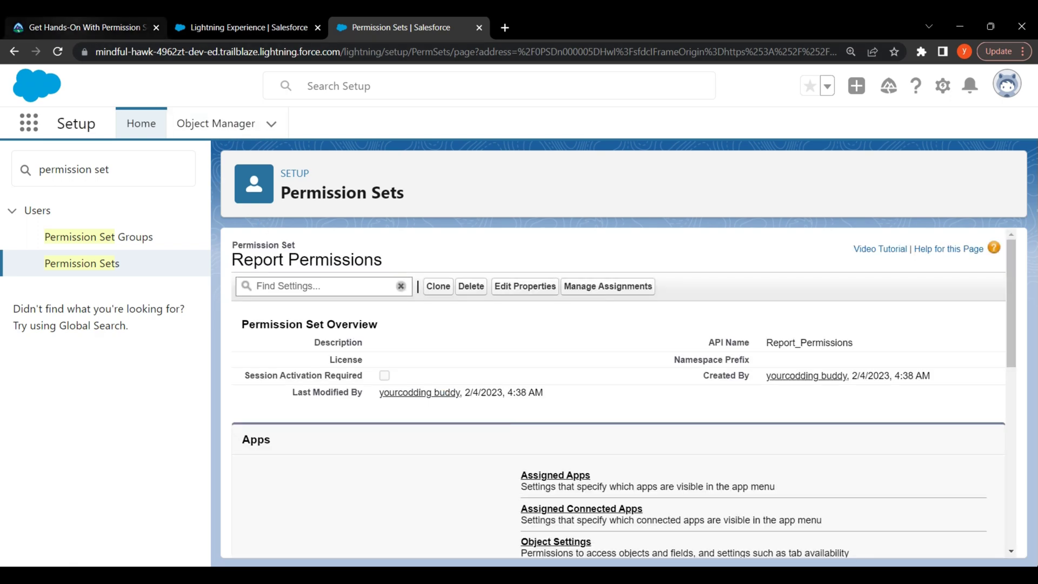
- Check the challenge's System Permissions instruction, then open Report Permissions' System Permissions in Edit mode
left_click(81, 27)
left_click_drag(122, 355, 268, 357)
left_click(458, 365)
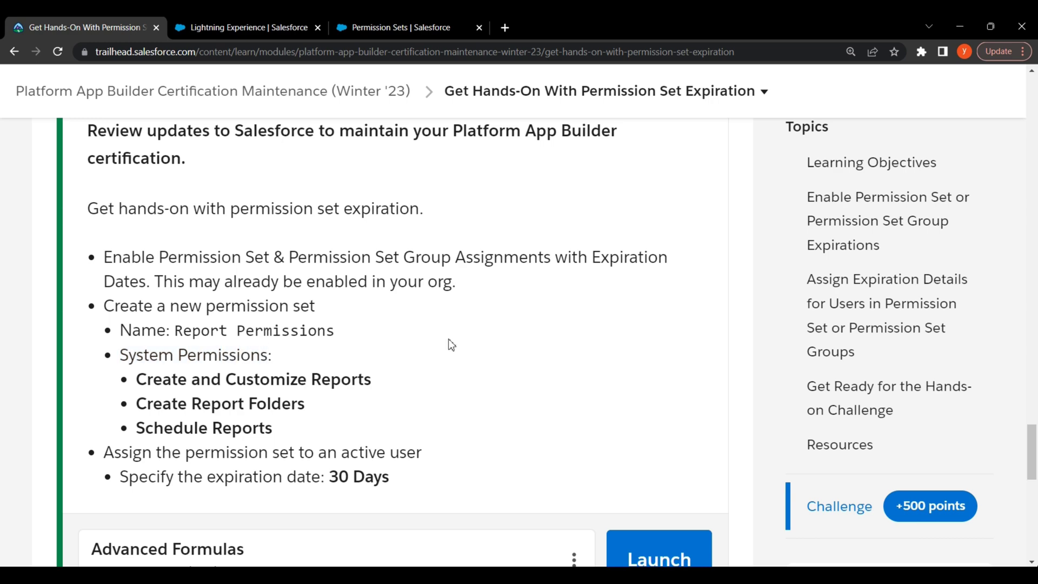
left_click(405, 27)
scroll(518, 270, "down", 9)
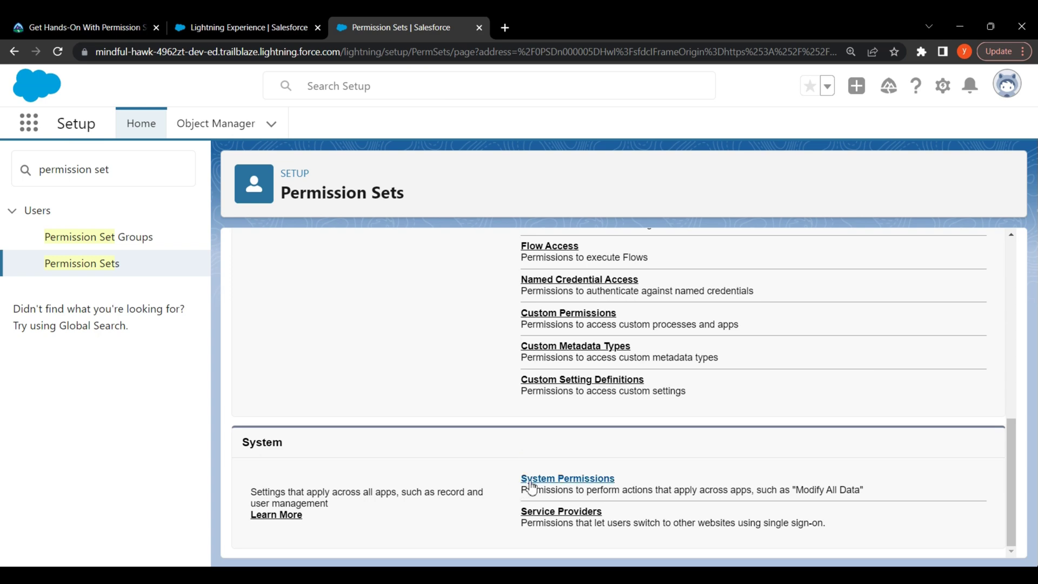
left_click(577, 479)
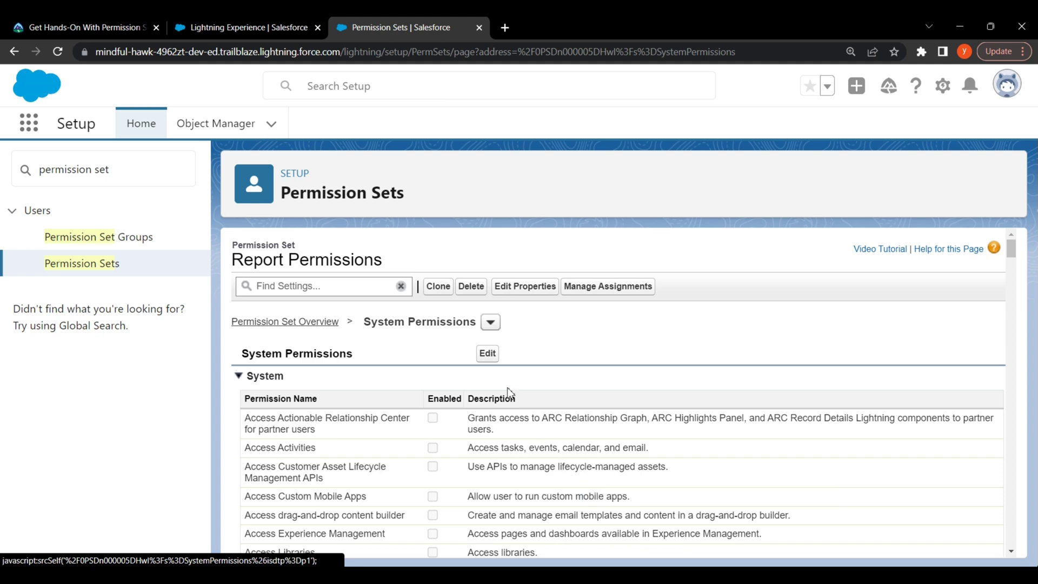
left_click(489, 355)
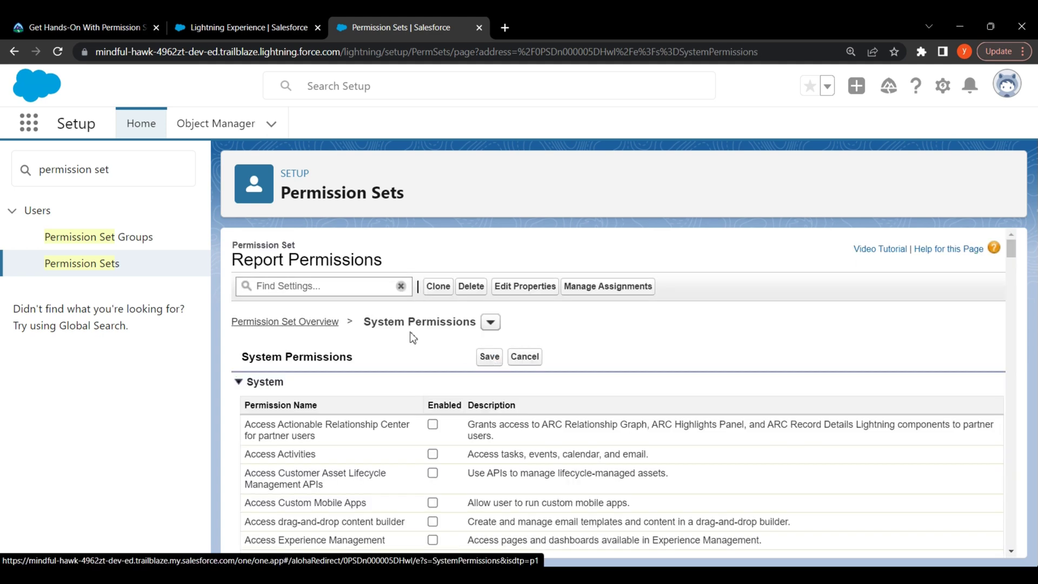
- Enable Create and Customize Reports, copying its name from Trailhead to find it on the page
left_click(107, 26)
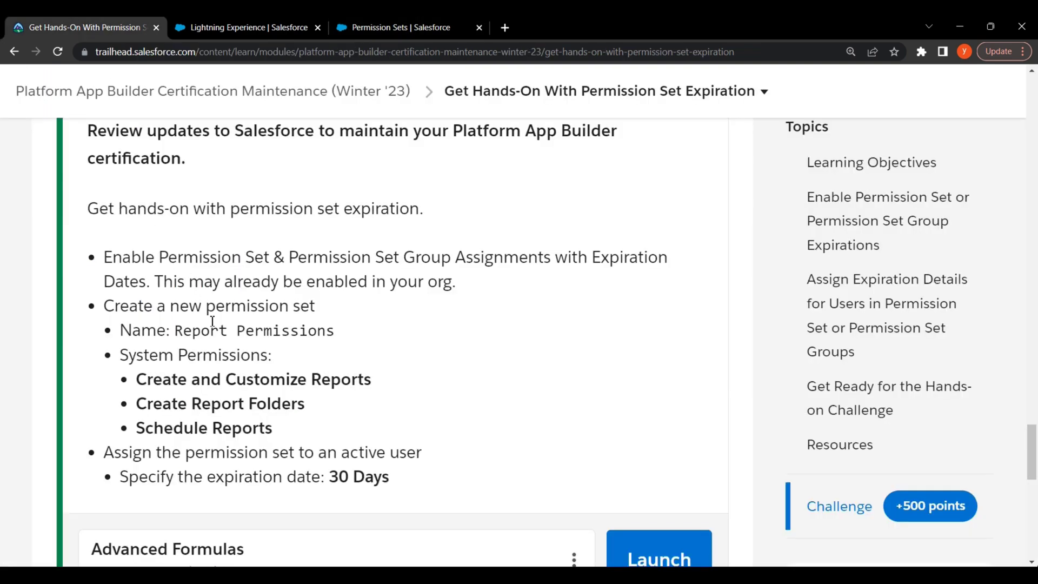
left_click_drag(143, 383, 376, 385)
right_click(348, 378)
left_click(361, 385)
left_click(492, 396)
left_click(431, 31)
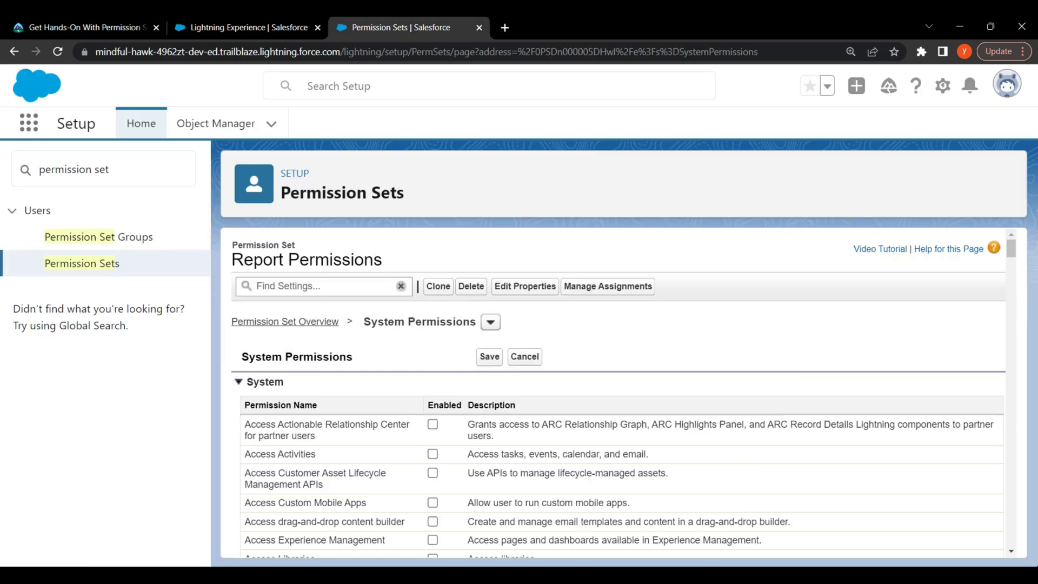
key("ctrl+f")
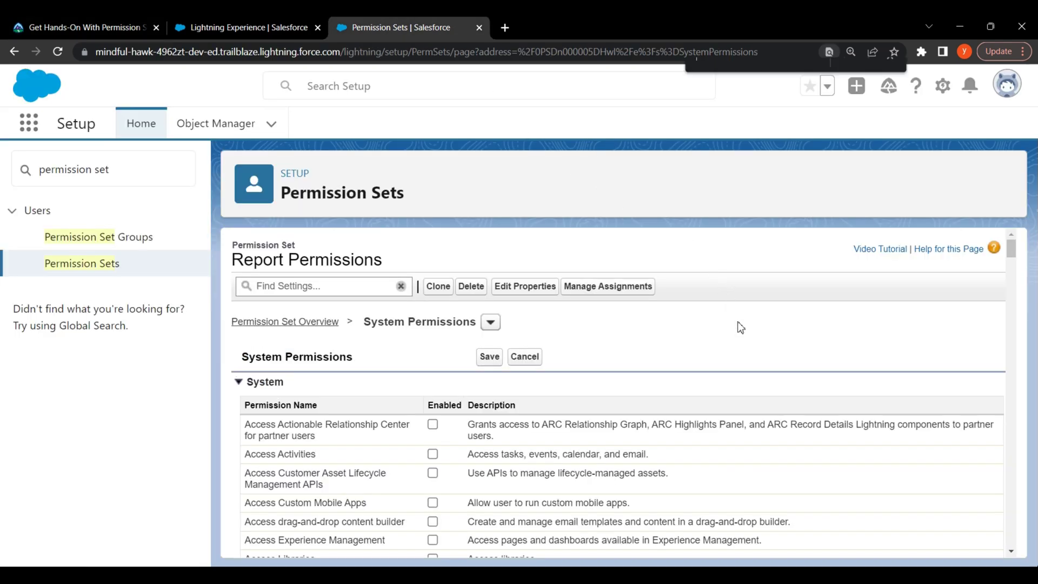
key("ctrl+v")
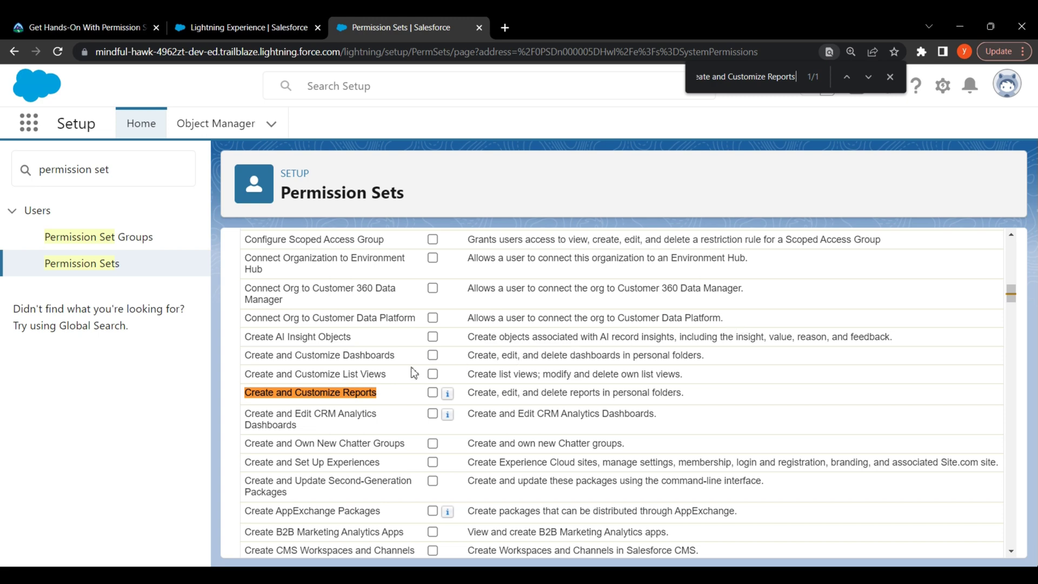
left_click(433, 393)
- Copy Create Report Folders from Trailhead and locate its row in the system permissions list
left_click(132, 28)
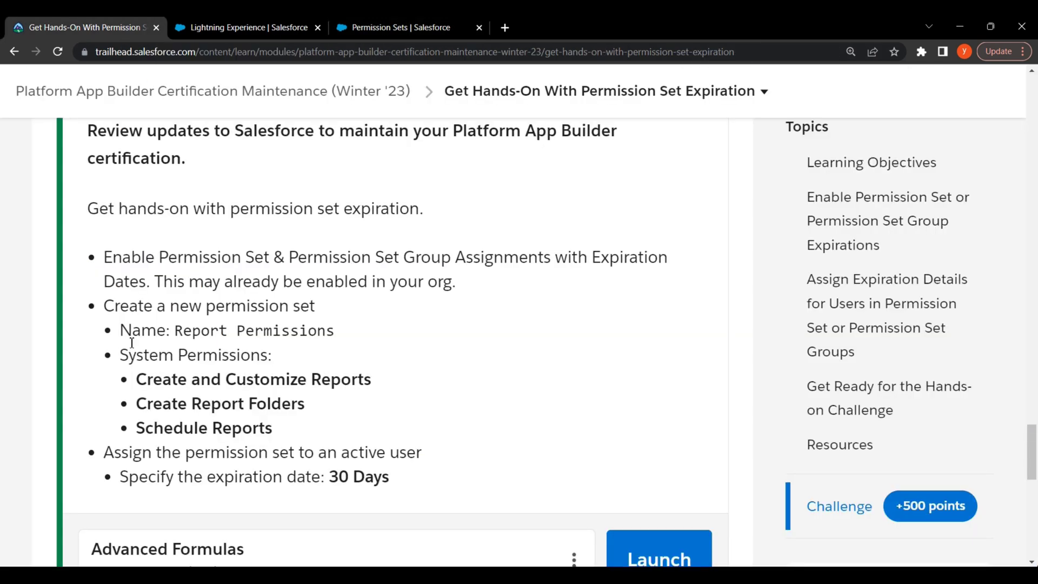
left_click_drag(136, 403, 305, 405)
right_click(292, 405)
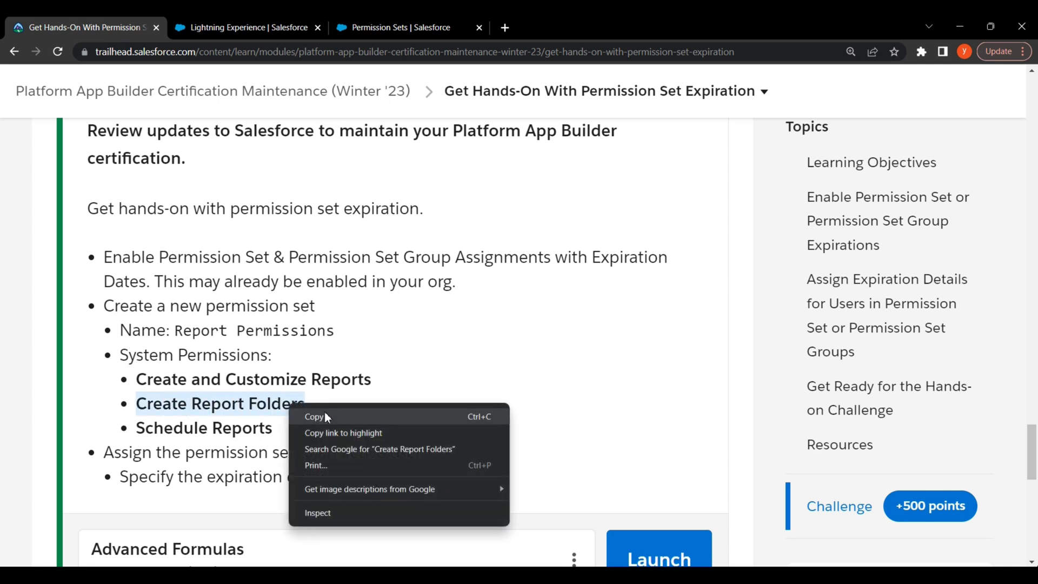
left_click(324, 412)
left_click(401, 428)
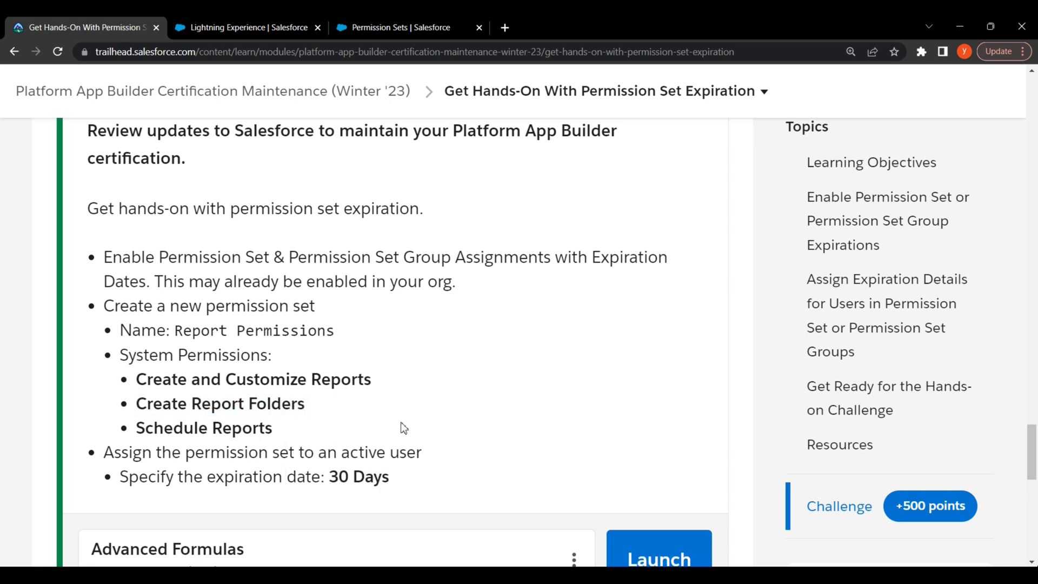
left_click(442, 24)
key("ctrl+a")
key("ctrl+v")
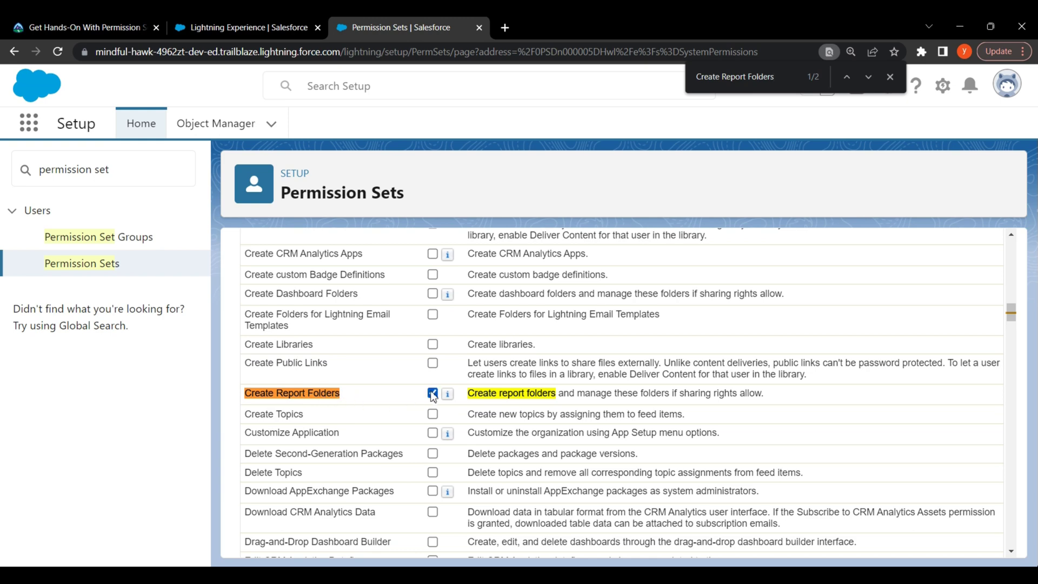
- Copy Schedule Reports from Trailhead and locate its row in the system permissions list
left_click(74, 24)
left_click_drag(140, 426, 272, 427)
right_click(261, 429)
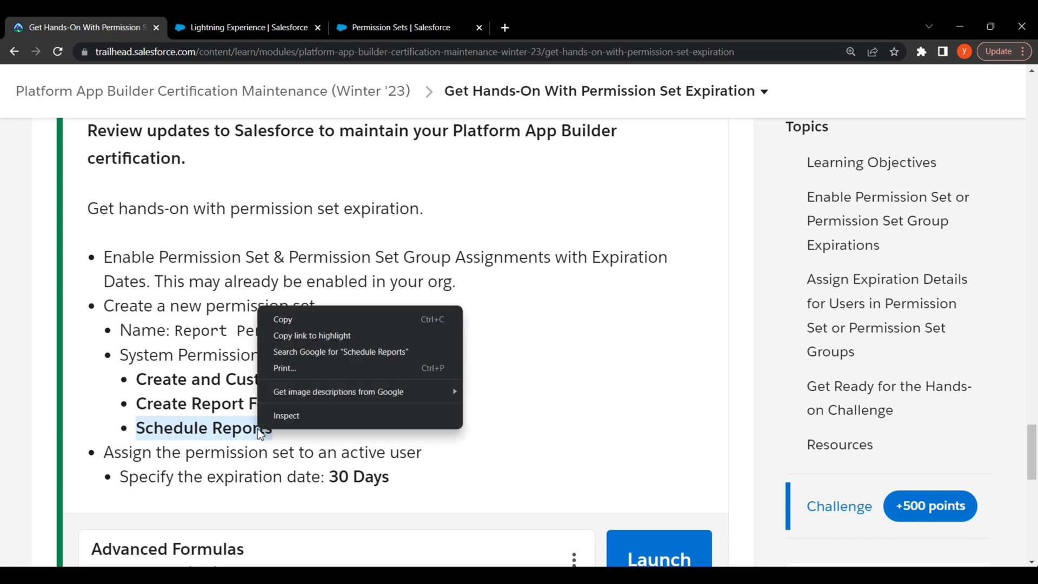
left_click(320, 320)
left_click(430, 412)
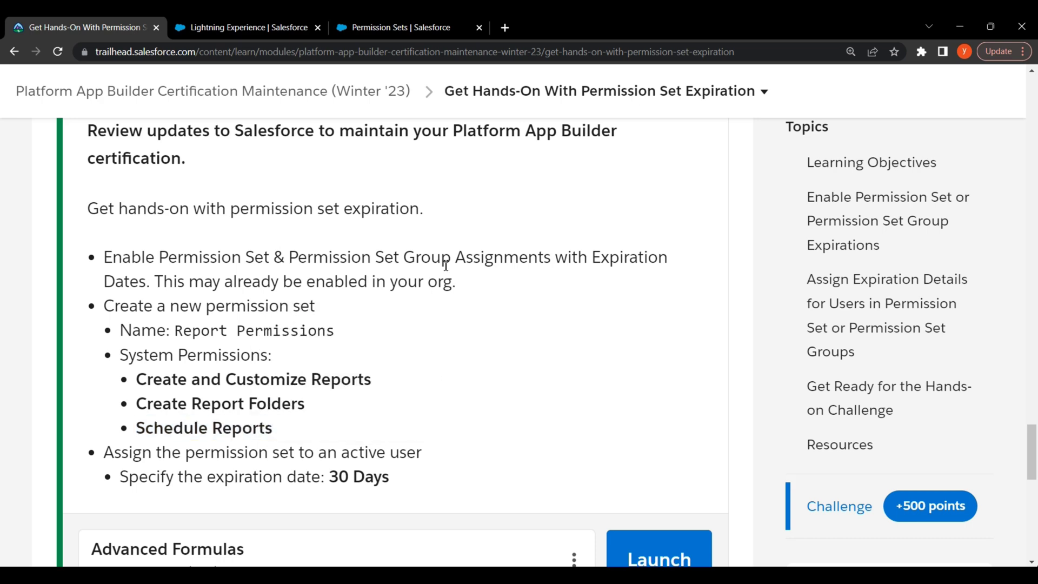
left_click(397, 27)
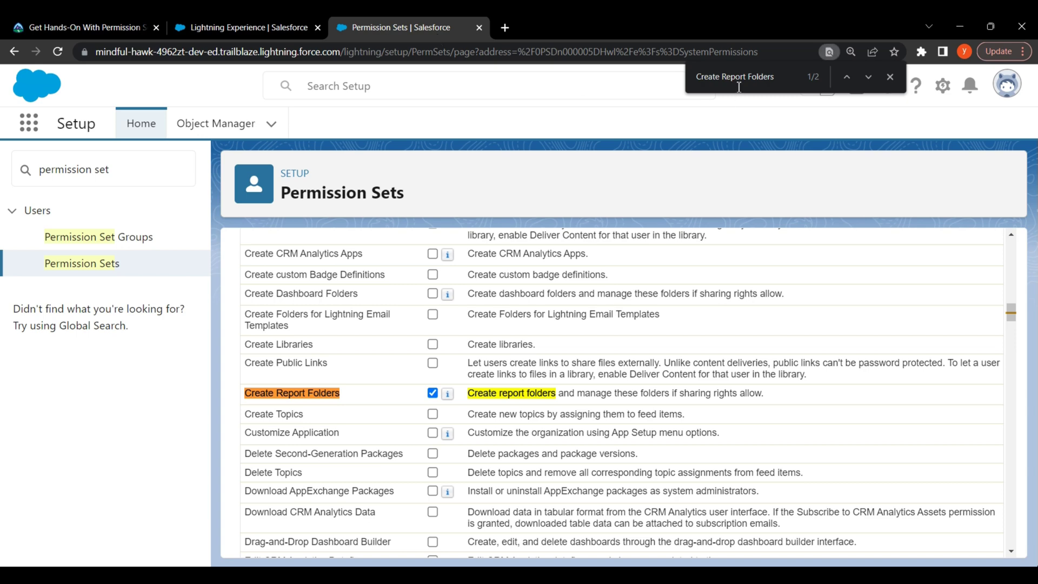
key("ctrl+f")
key("ctrl+v")
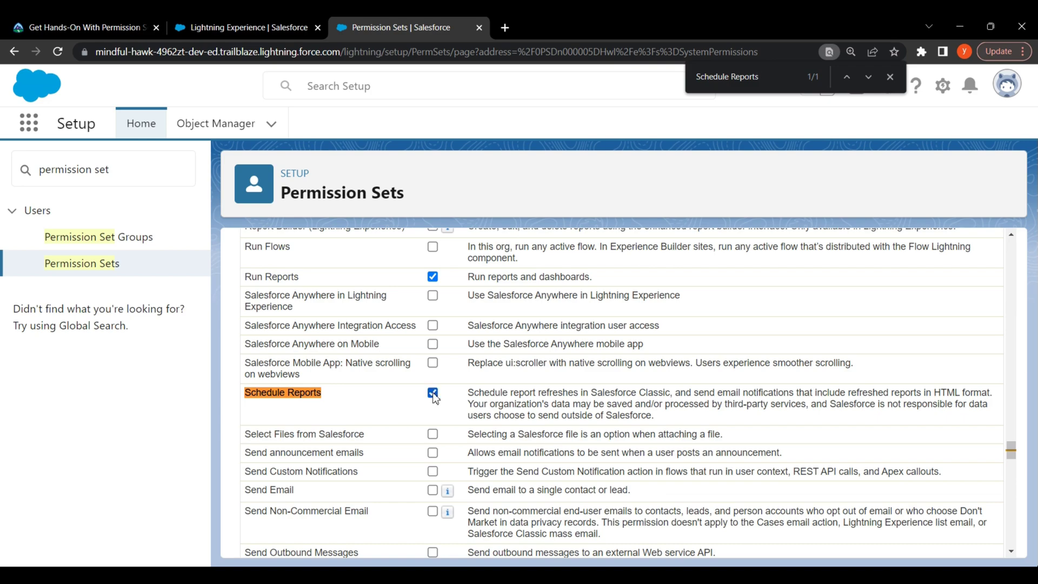
left_click(889, 77)
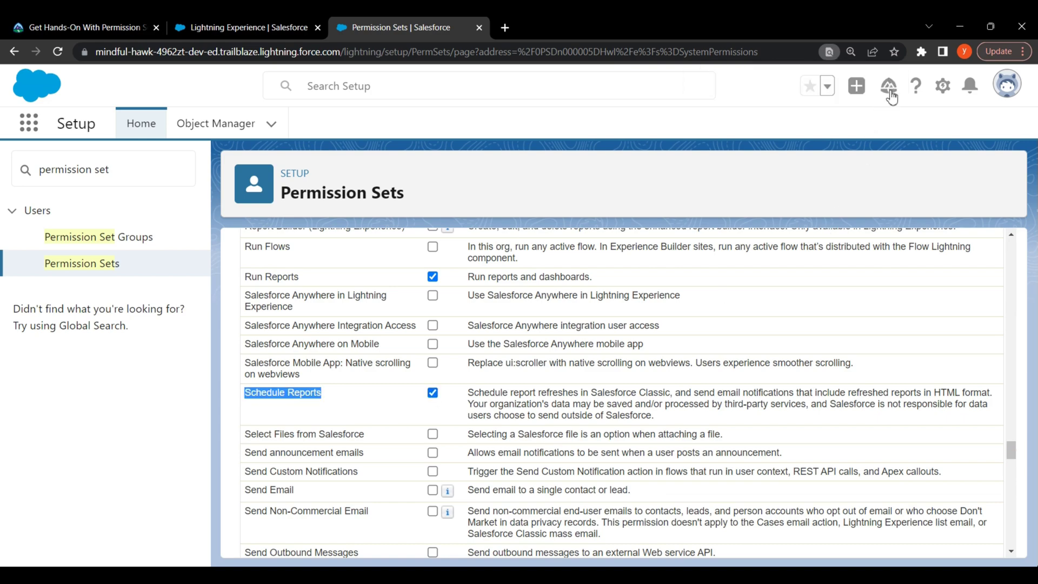
left_click_drag(1009, 457, 948, 277)
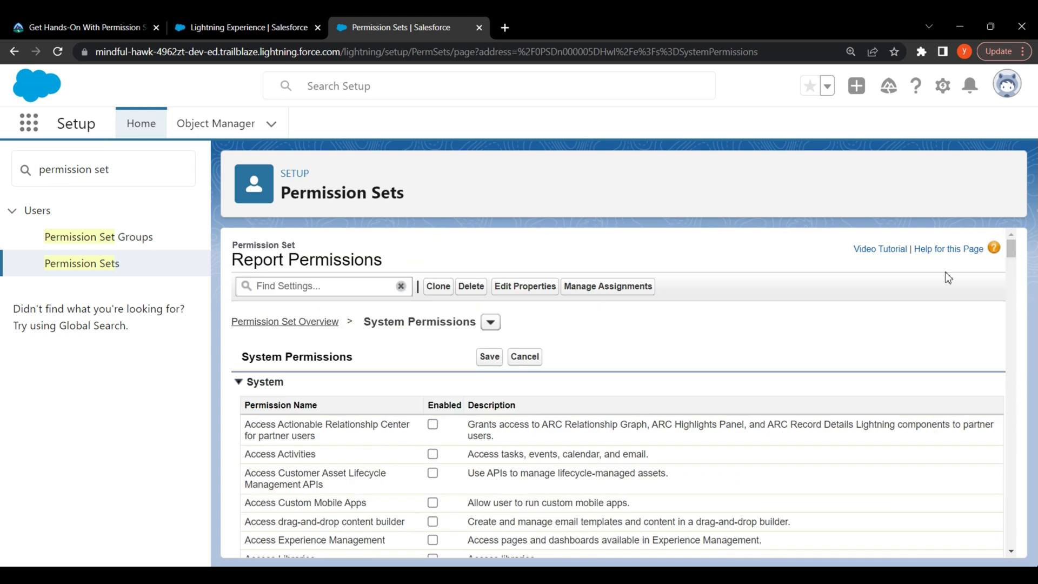
- Save the Report Permissions system permission changes and confirm them
left_click(490, 357)
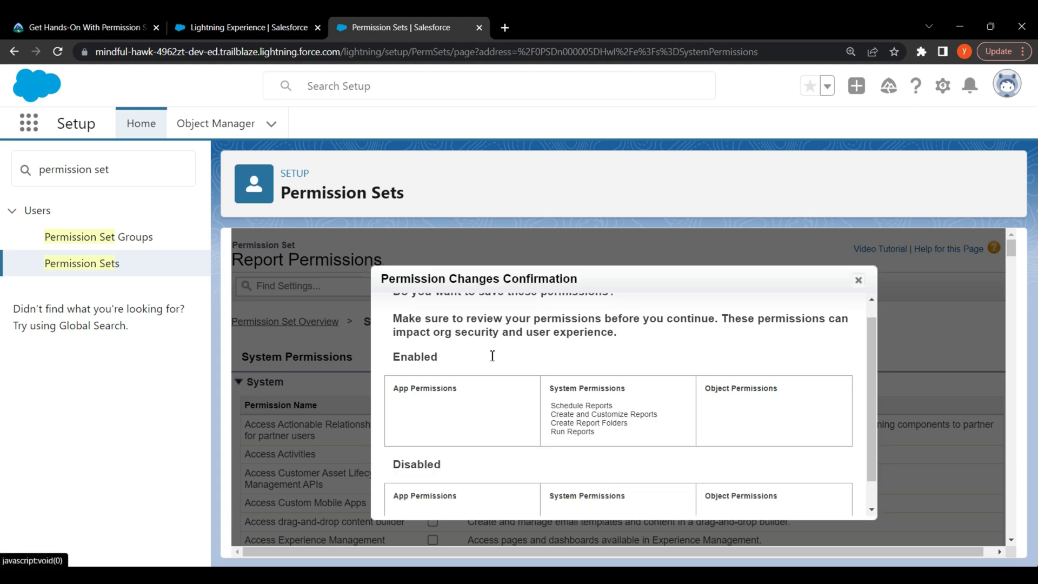
scroll(492, 354, "down", 4)
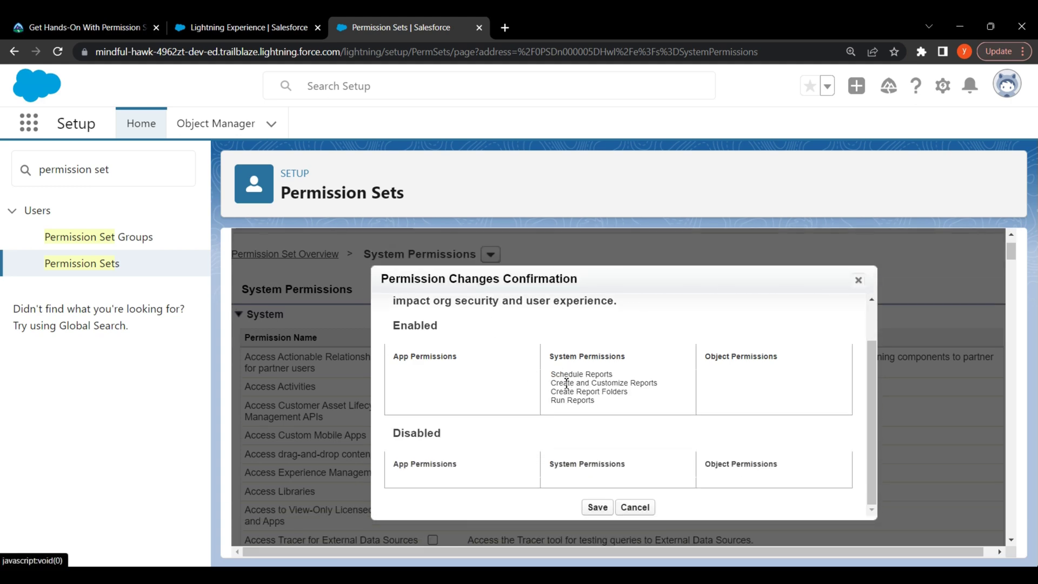
left_click(598, 508)
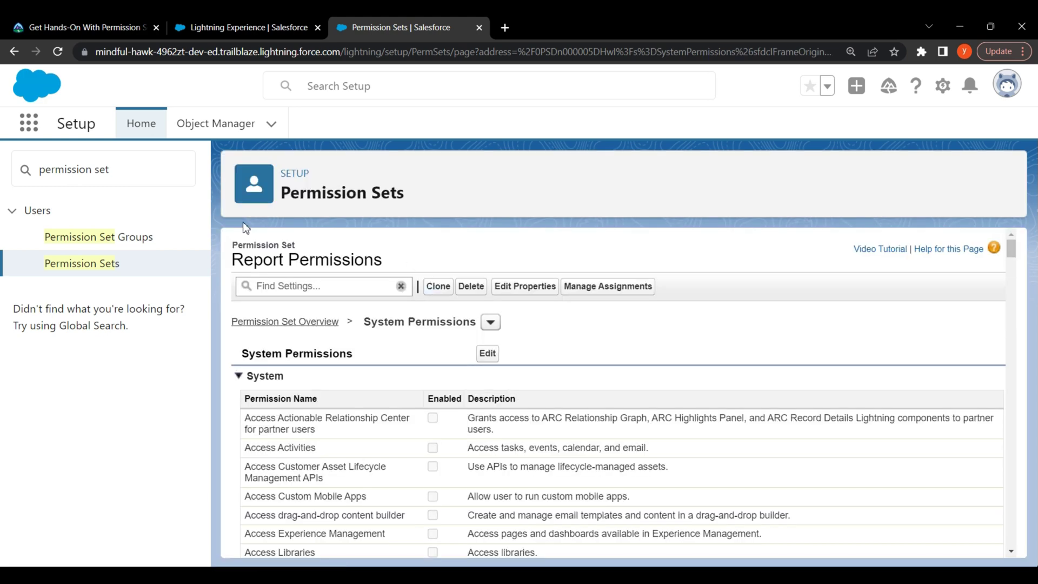
- Read the Trailhead assignment instruction, then return to the Report Permissions set
left_click(73, 24)
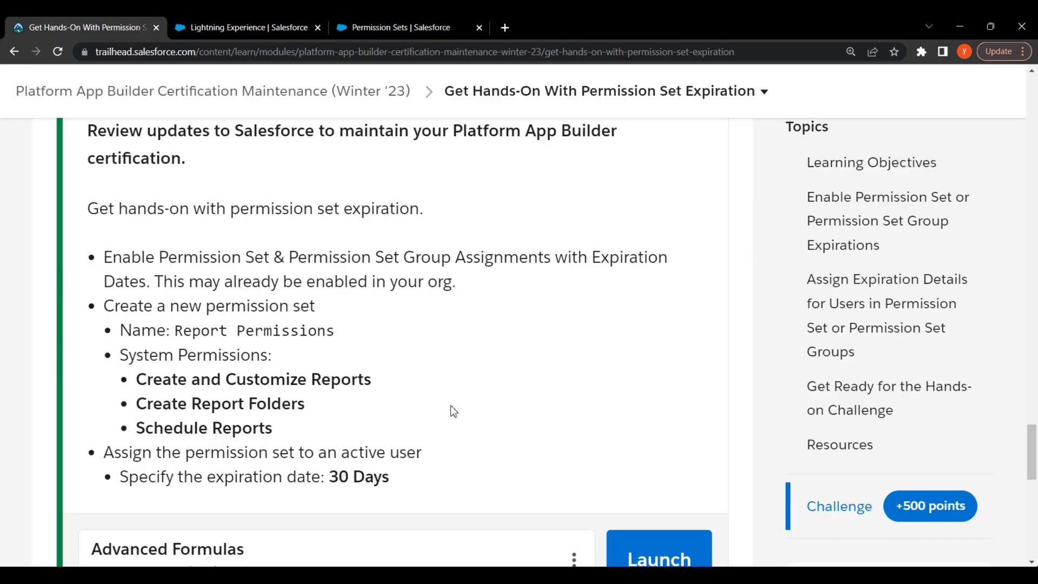
scroll(325, 351, "down", 3)
left_click_drag(104, 317, 416, 318)
left_click(430, 324)
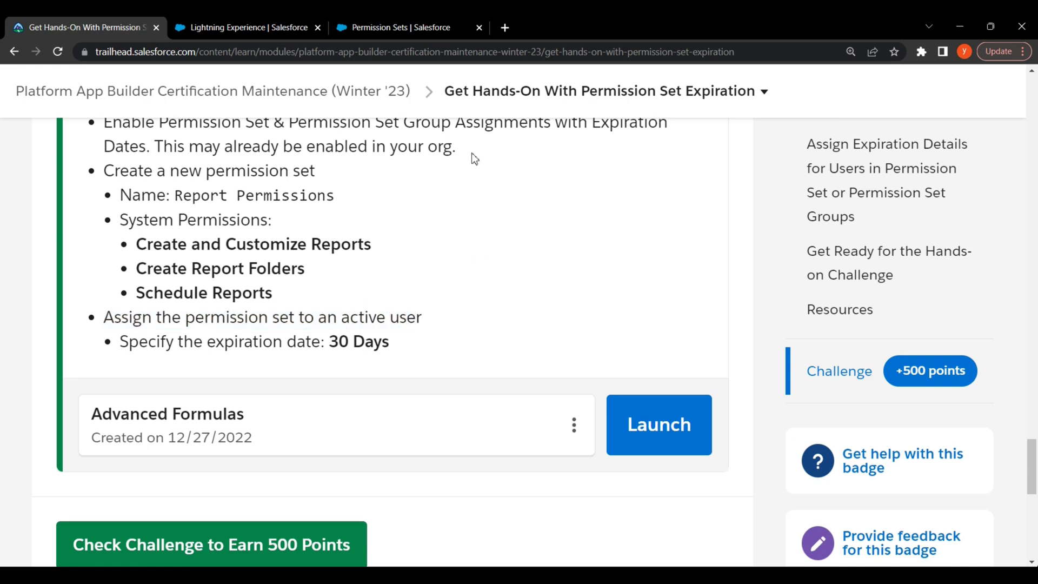
left_click(427, 24)
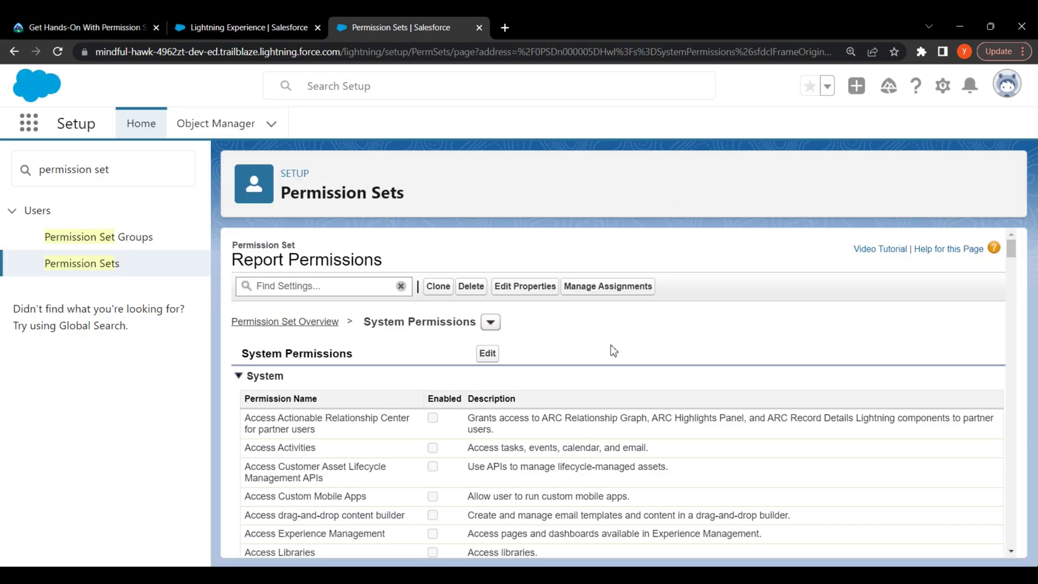
- Add a Report Permissions assignment, select the user, and proceed to the expiration options
left_click(605, 287)
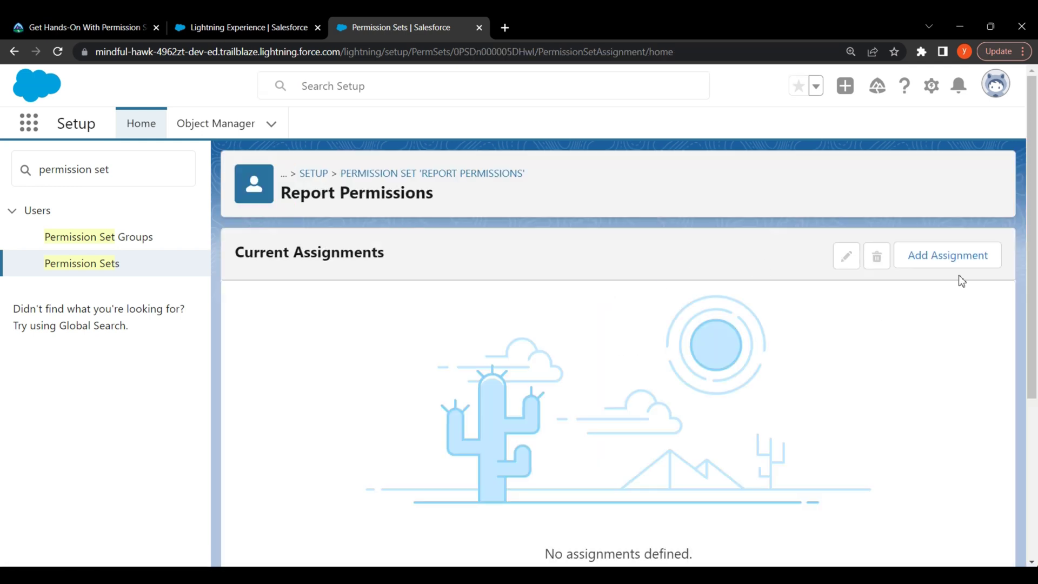
left_click(945, 260)
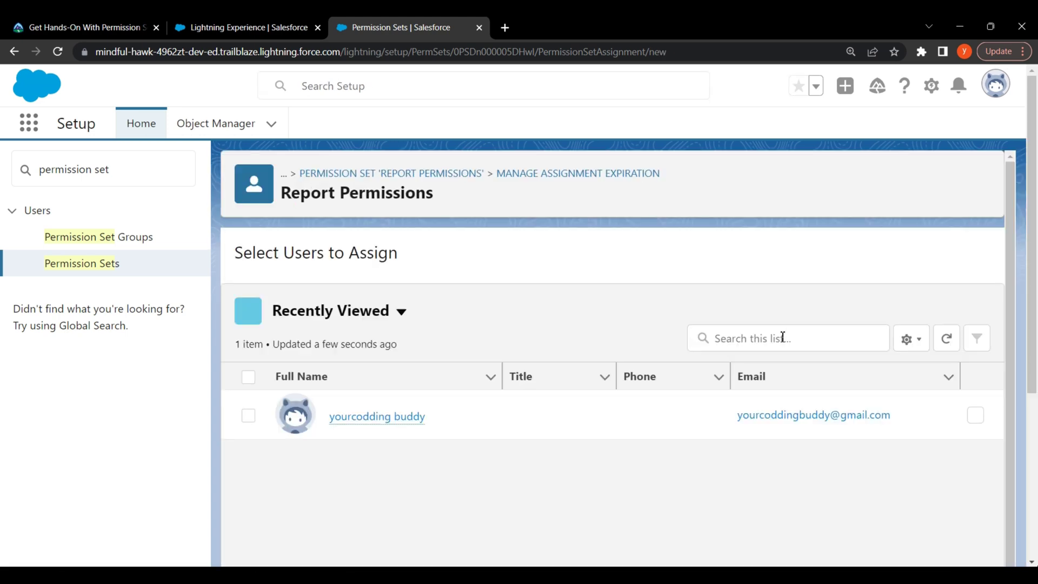
mouse_move(403, 426)
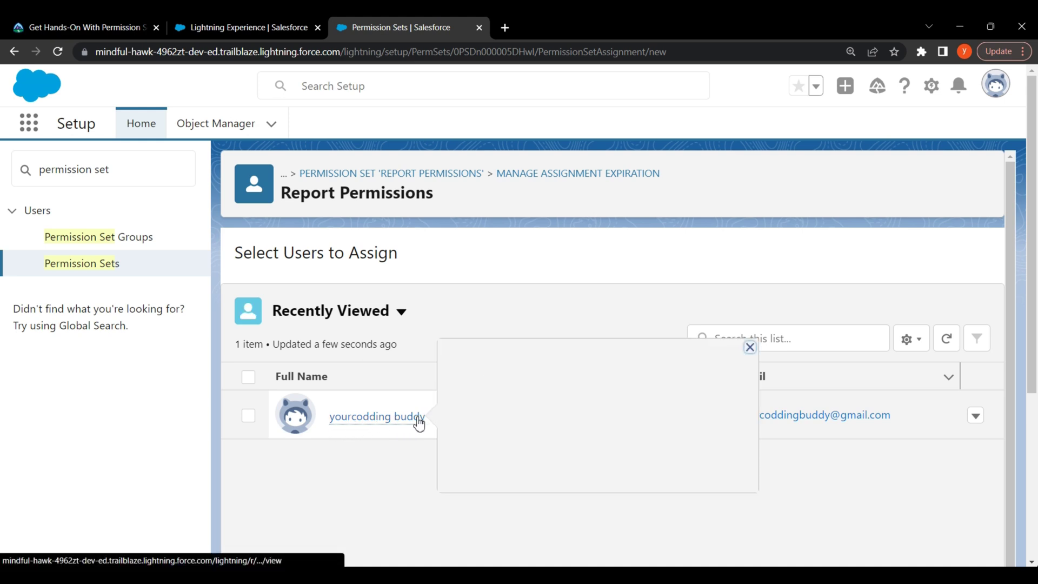
left_click(250, 420)
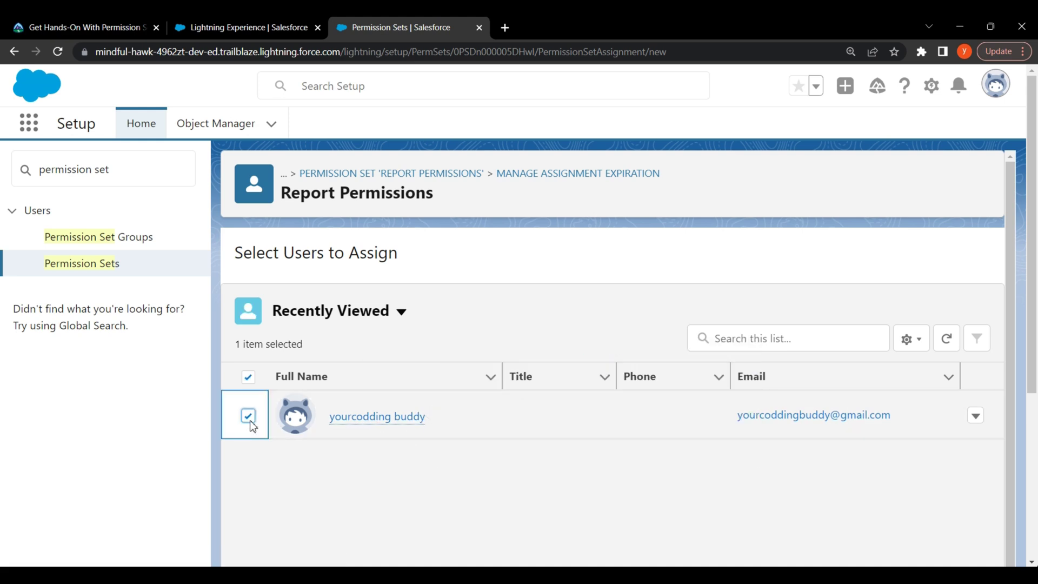
scroll(972, 466, "down", 1)
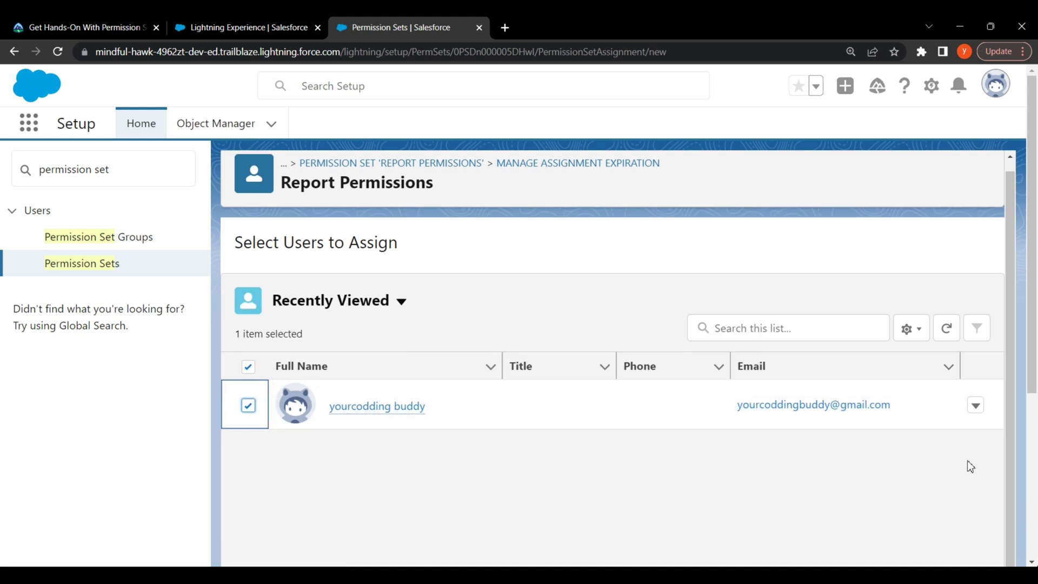
left_click_drag(1031, 381, 1031, 544)
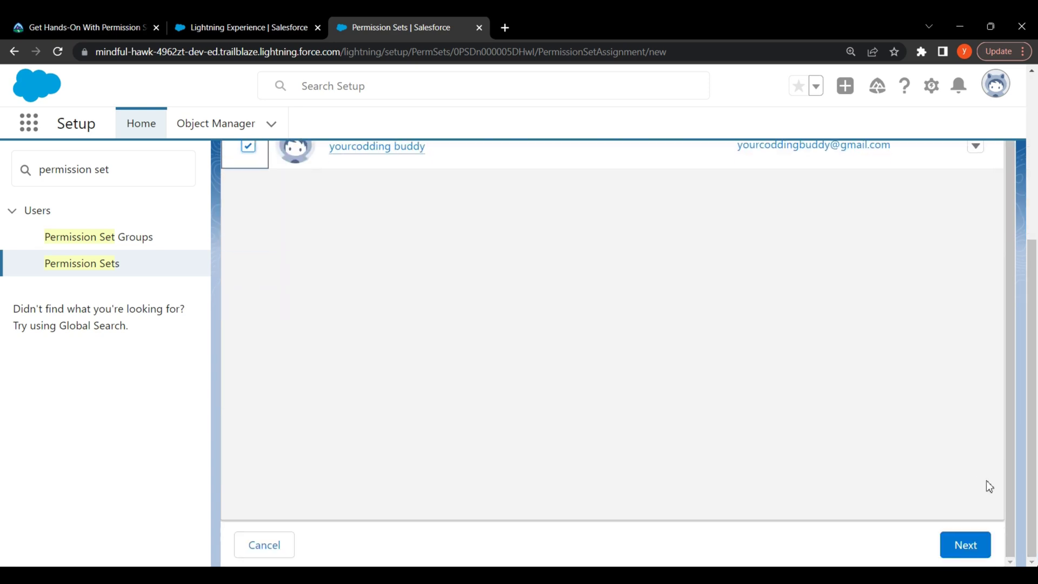
left_click(967, 546)
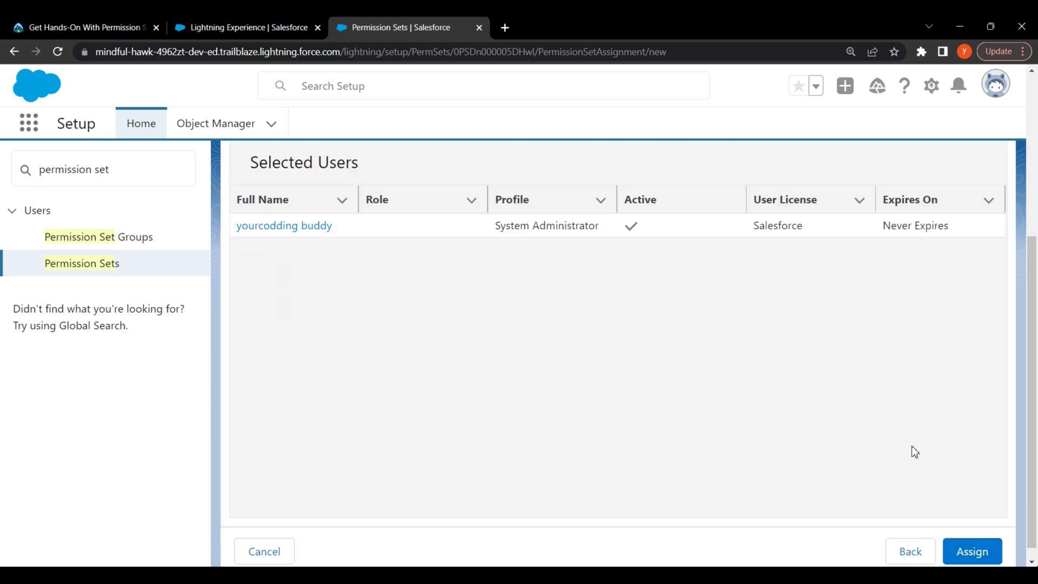
- Check the Trailhead challenge's expiration date requirement for the assignment
scroll(911, 445, "up", 5)
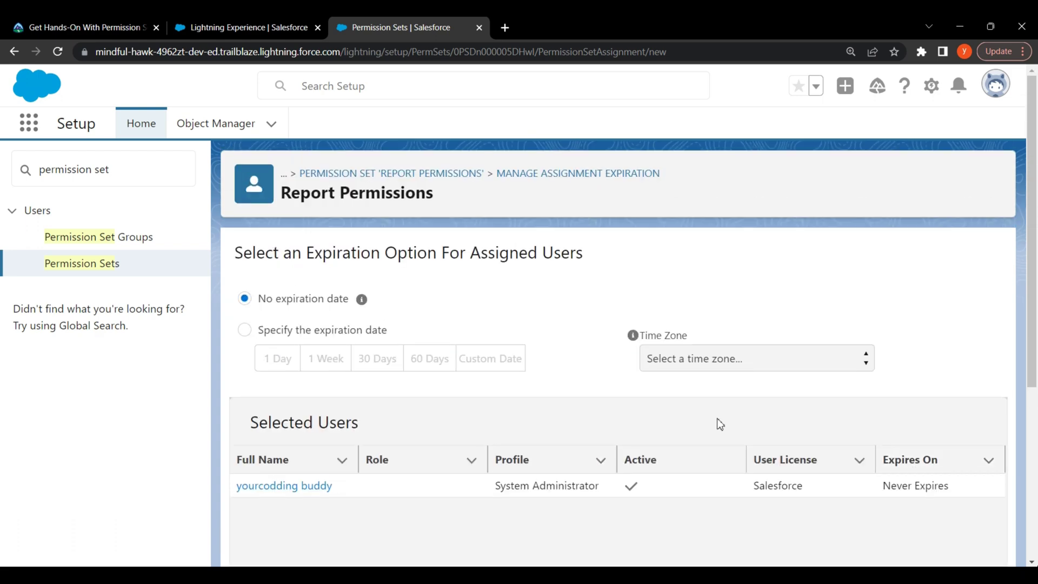
left_click(70, 26)
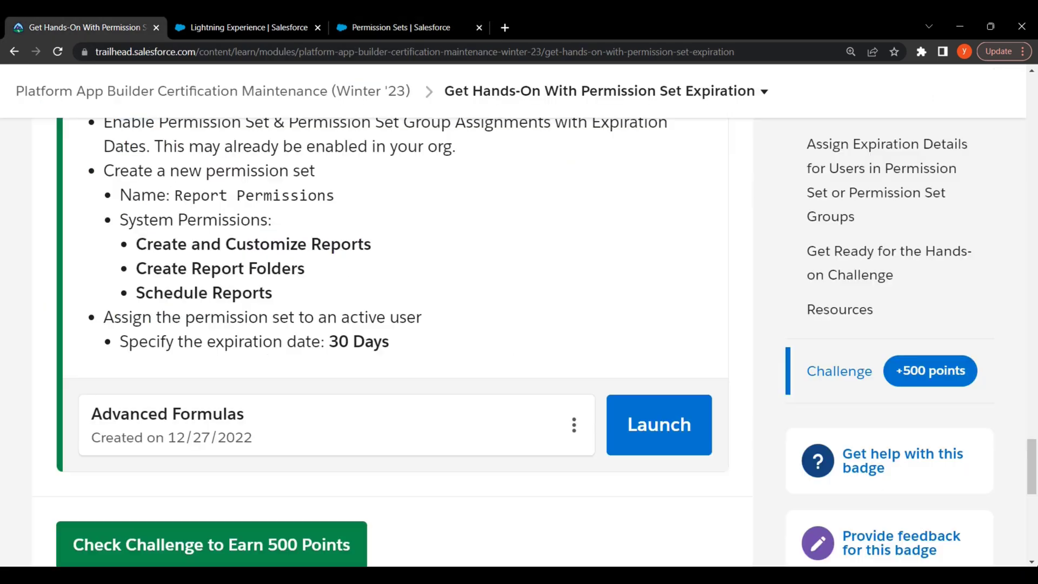
left_click_drag(122, 342, 392, 344)
left_click(508, 371)
left_click(406, 29)
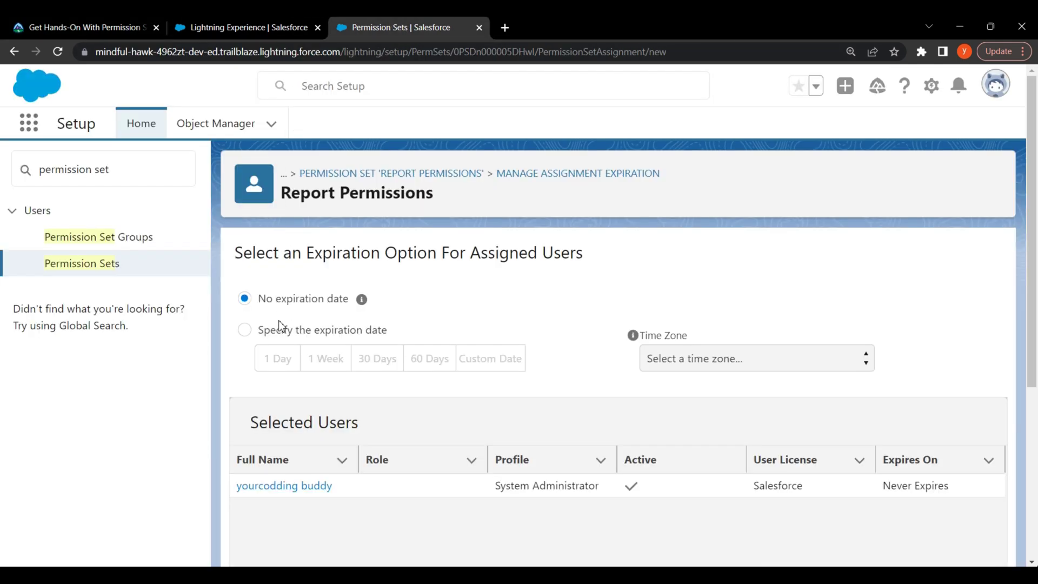
- Set the assignment to expire in 30 days, assign it, and finish
left_click_drag(260, 331, 392, 332)
left_click(259, 332)
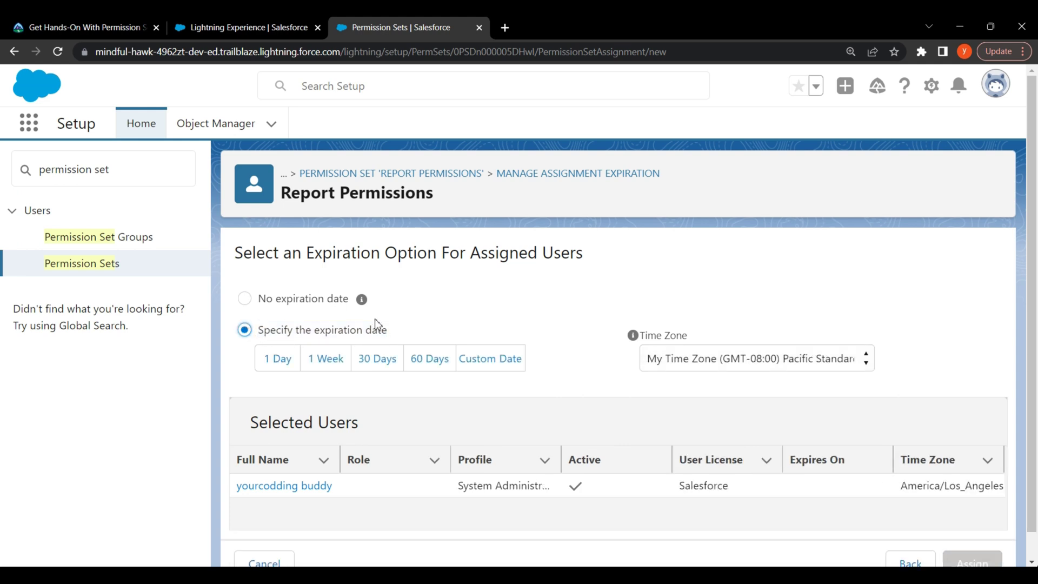
left_click(377, 367)
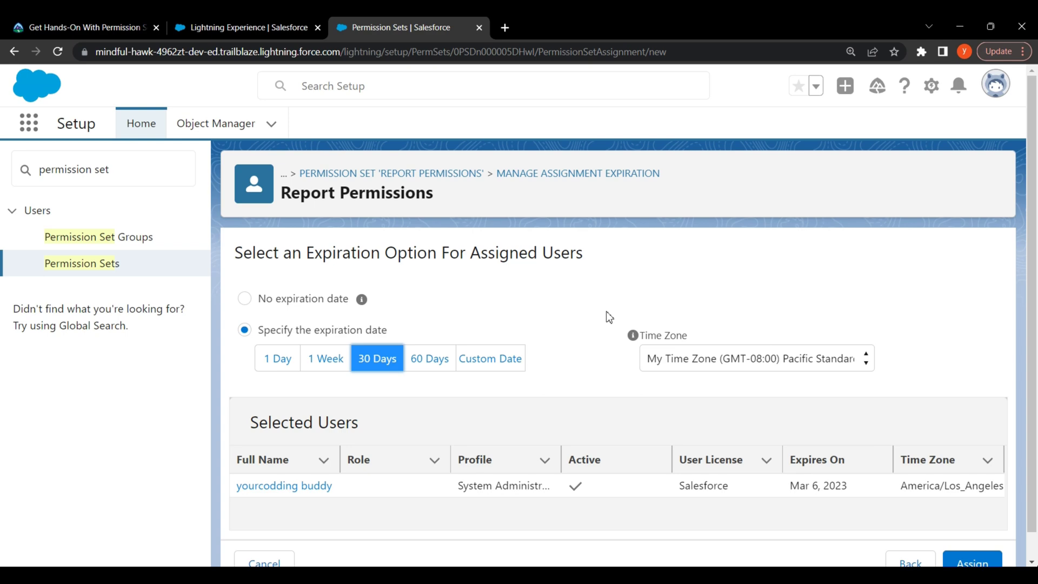
scroll(638, 289, "down", 1)
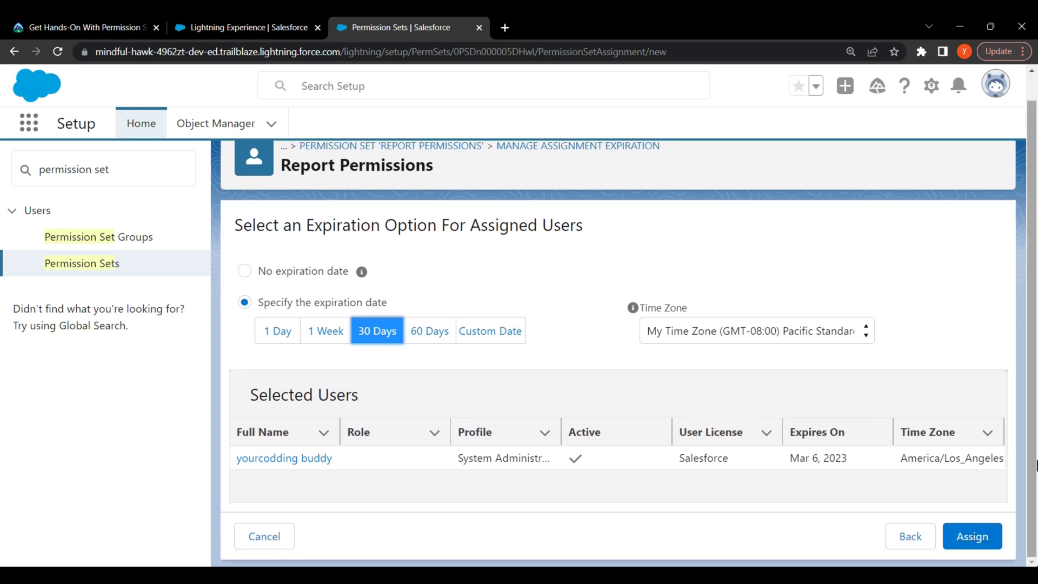
left_click(973, 538)
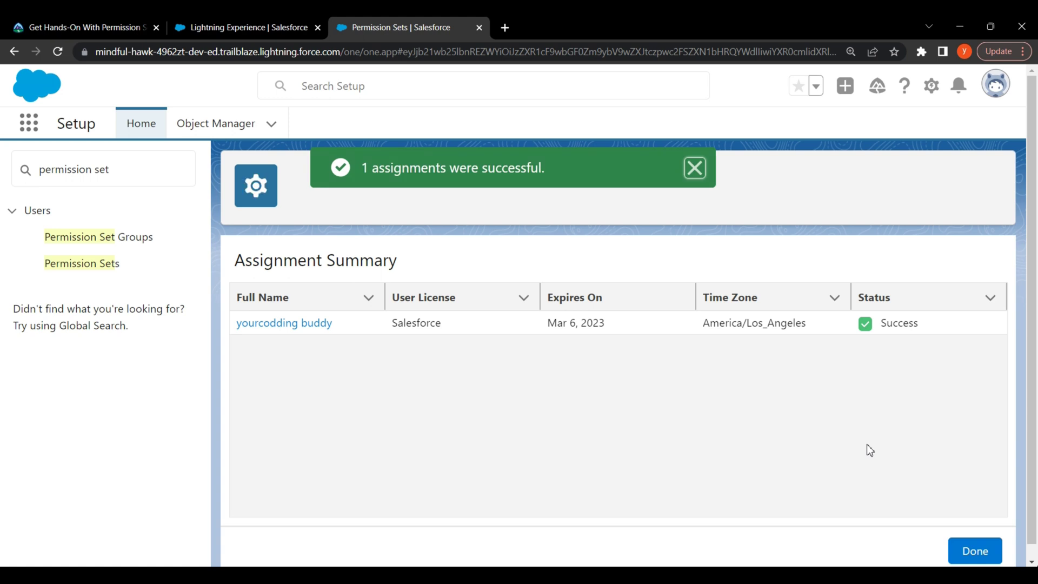
left_click(973, 550)
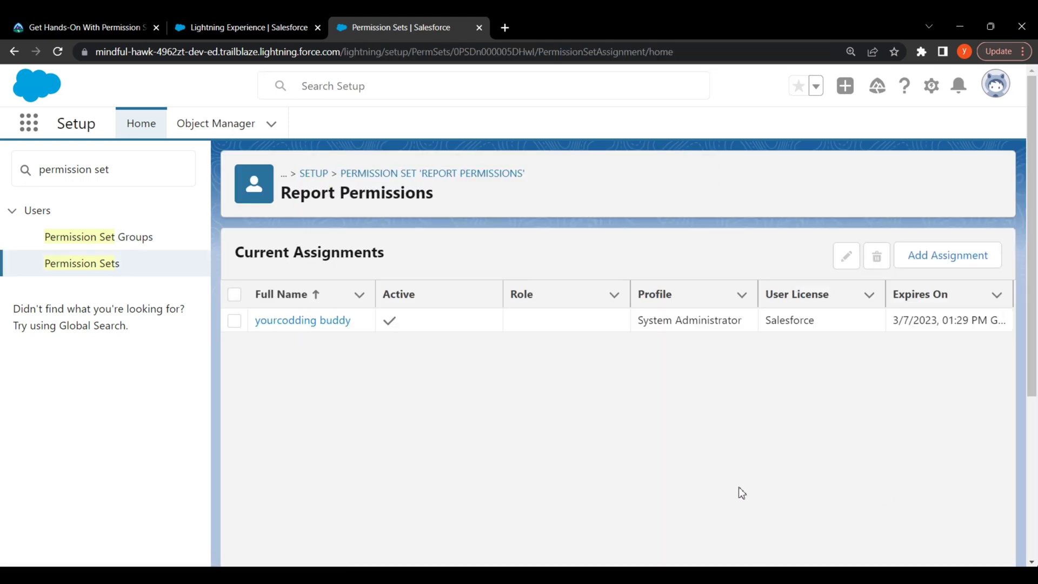
- Run Check Challenge on the Trailhead page to earn the 500 points
left_click(58, 28)
scroll(324, 294, "down", 3)
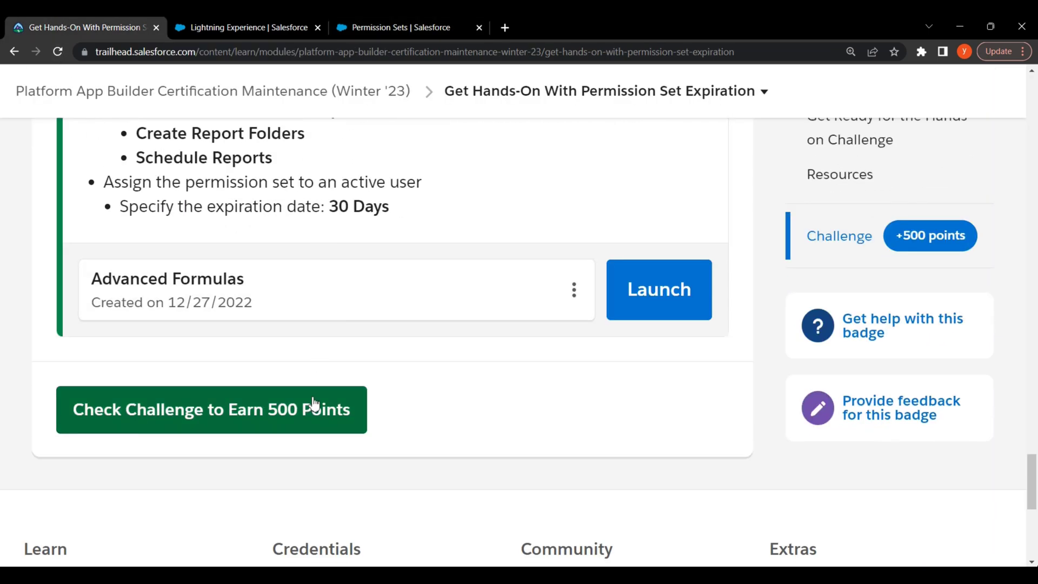
left_click(314, 403)
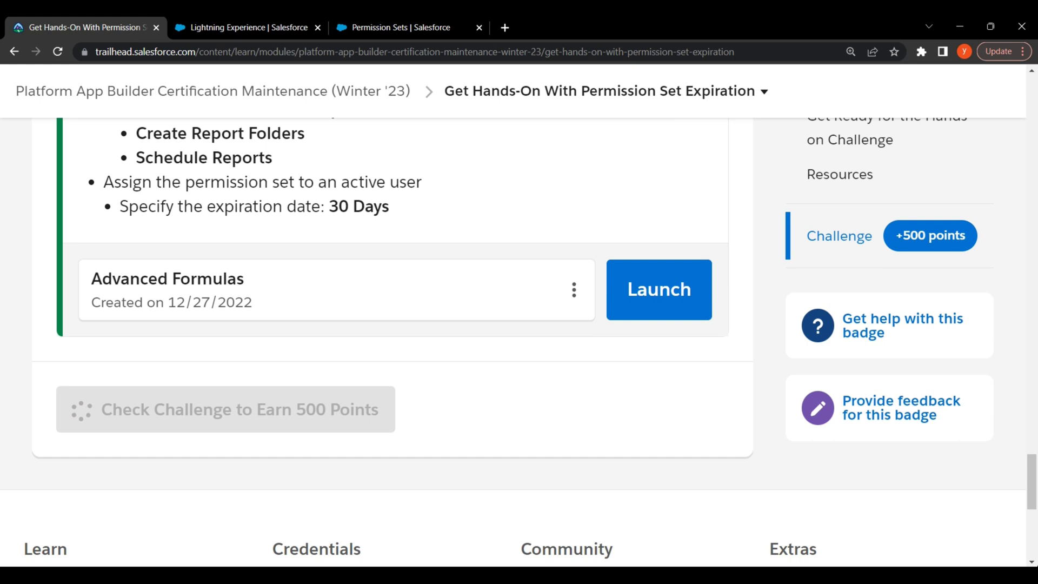